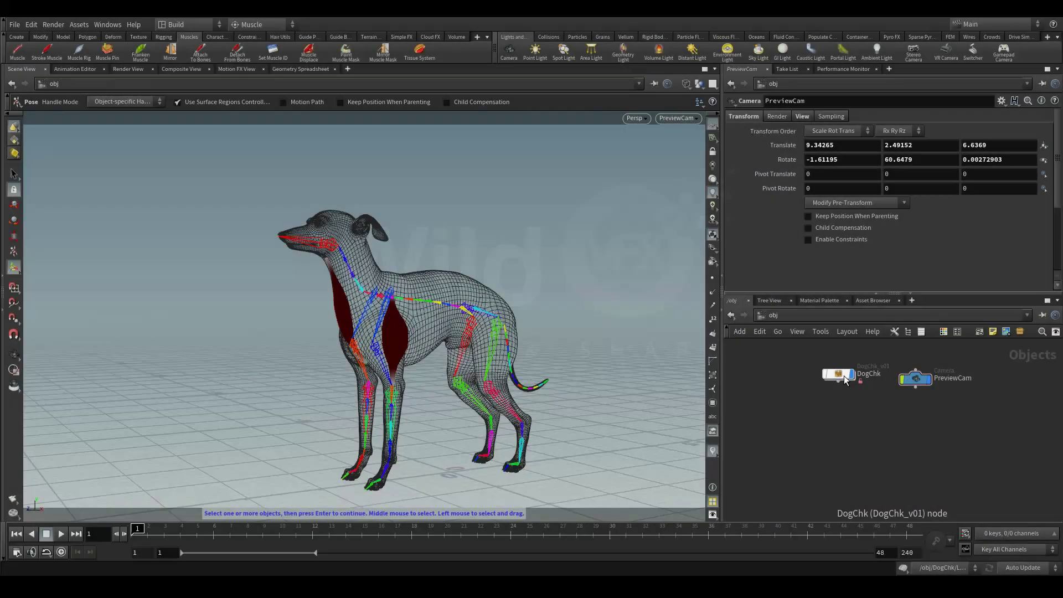
Enter the DogChk network and set the capture pose for the L_Arm_Mus and Neck_Mus muscles
double_click(839, 377)
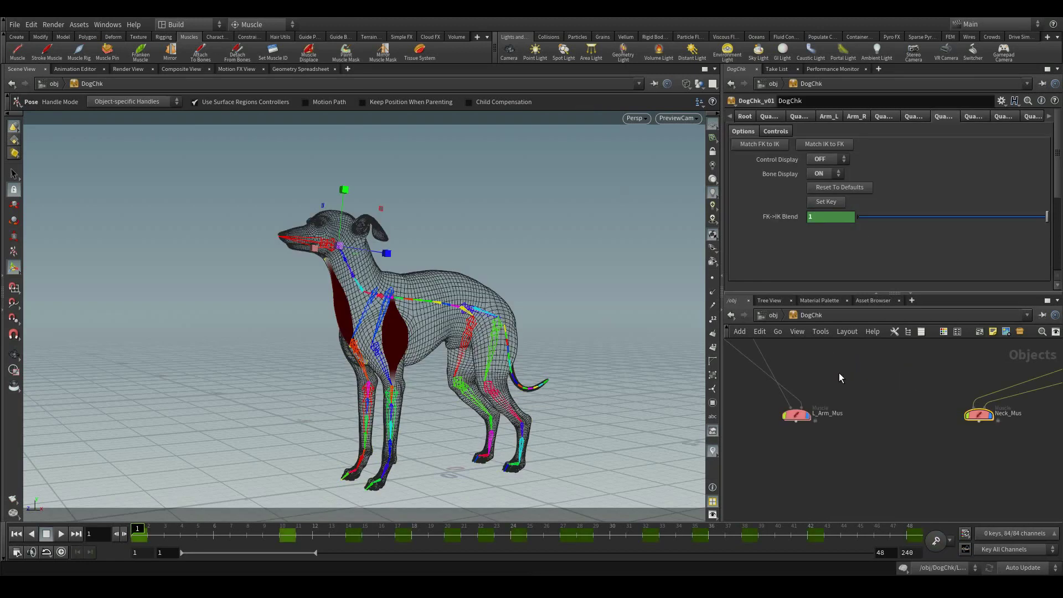
left_click_drag(1001, 491, 798, 421)
scroll(830, 207, "up", 3)
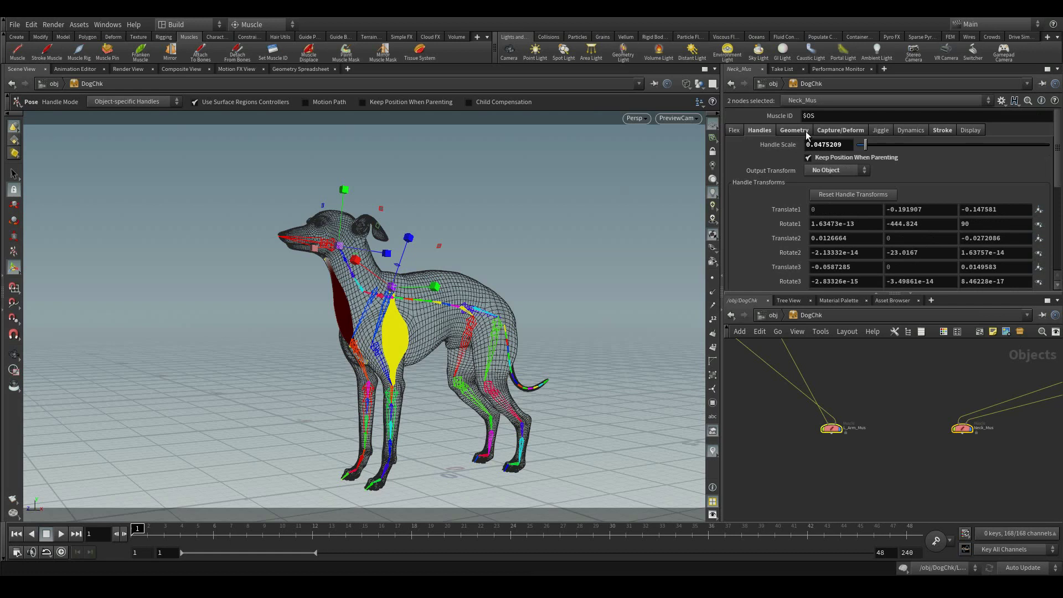
left_click(832, 131)
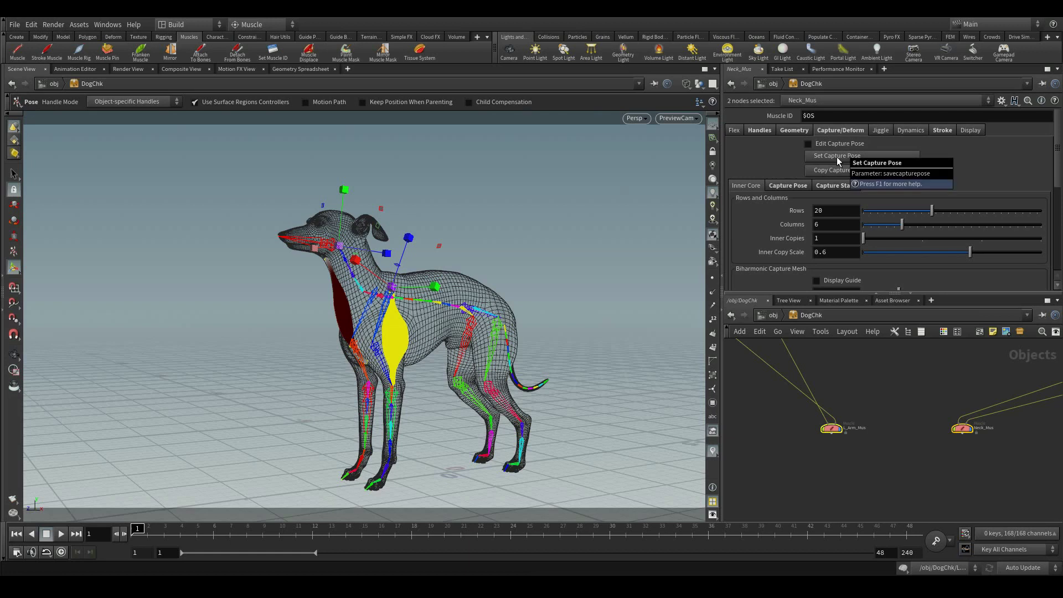
left_click(835, 157)
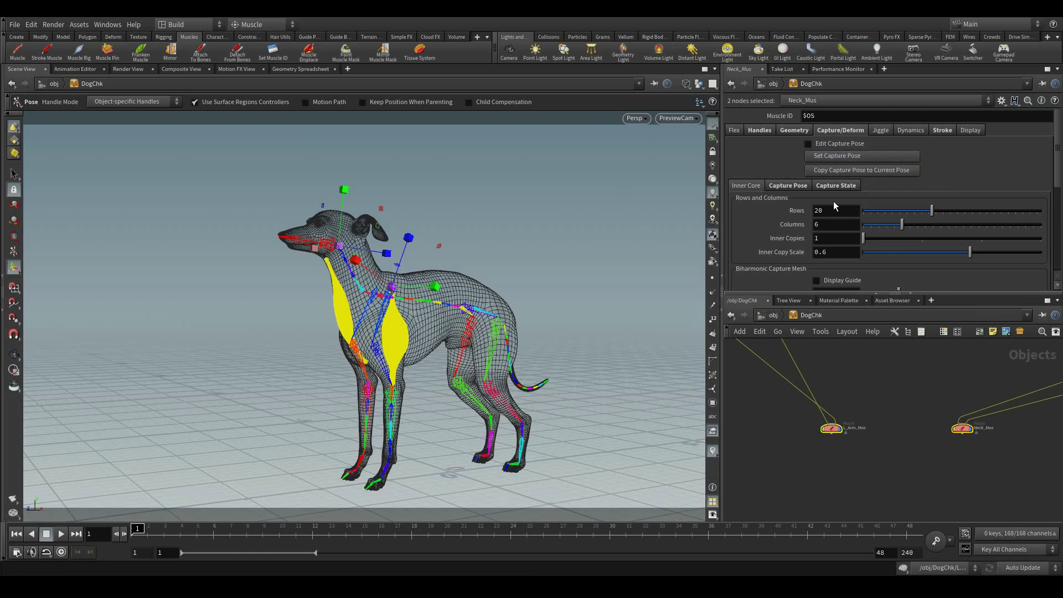
Undo the capture pose and the muscle selection made before it
left_click_drag(507, 164, 574, 200, "alt")
key("ctrl+z")
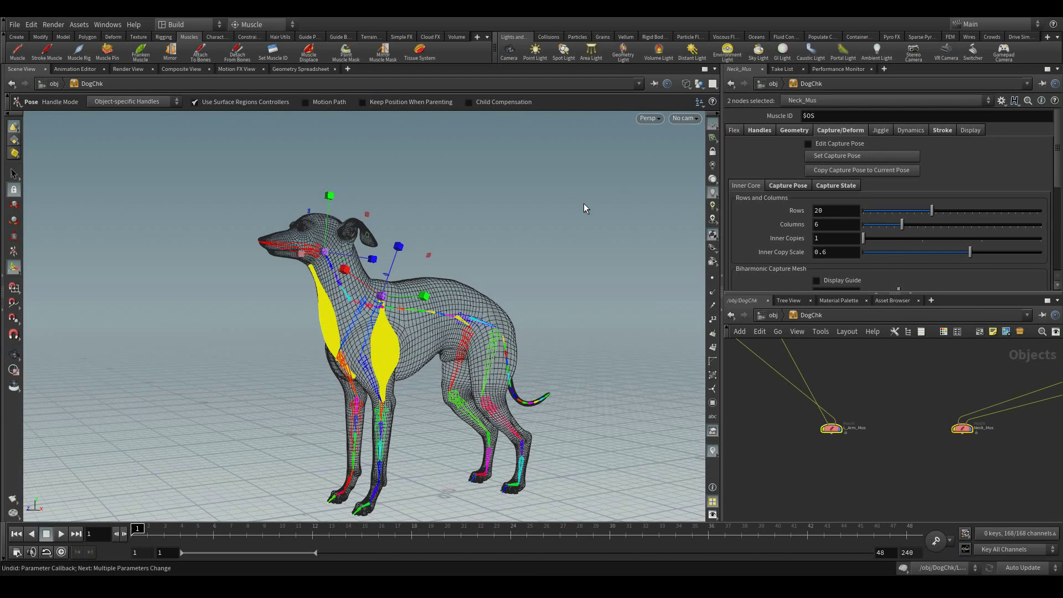
key("ctrl+z")
key("ctrl+z")
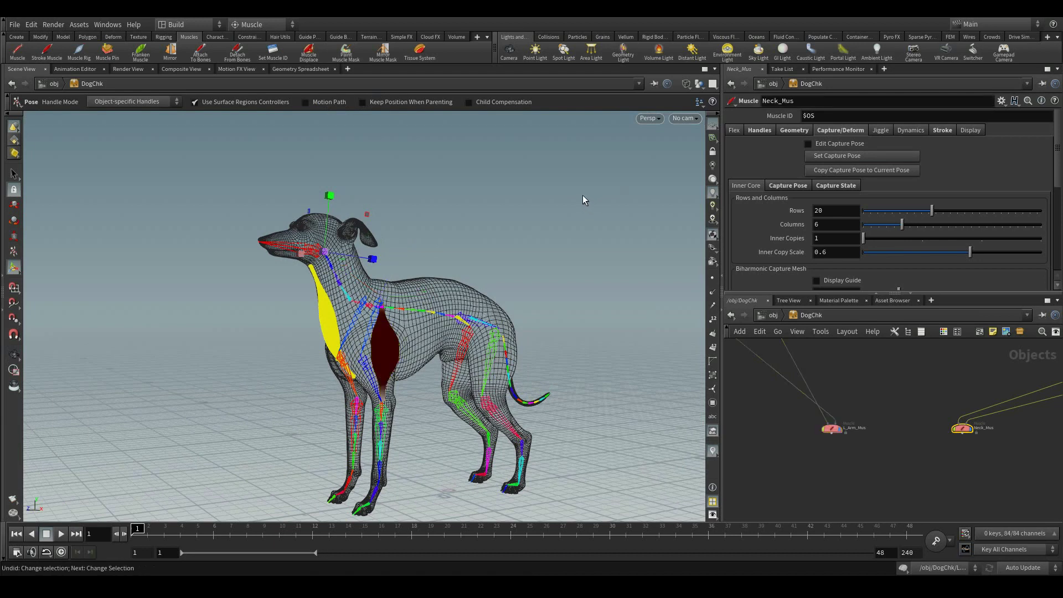
Clear the selection, scrub through the animation to about frame 48 and return to the first frame
left_click(583, 195)
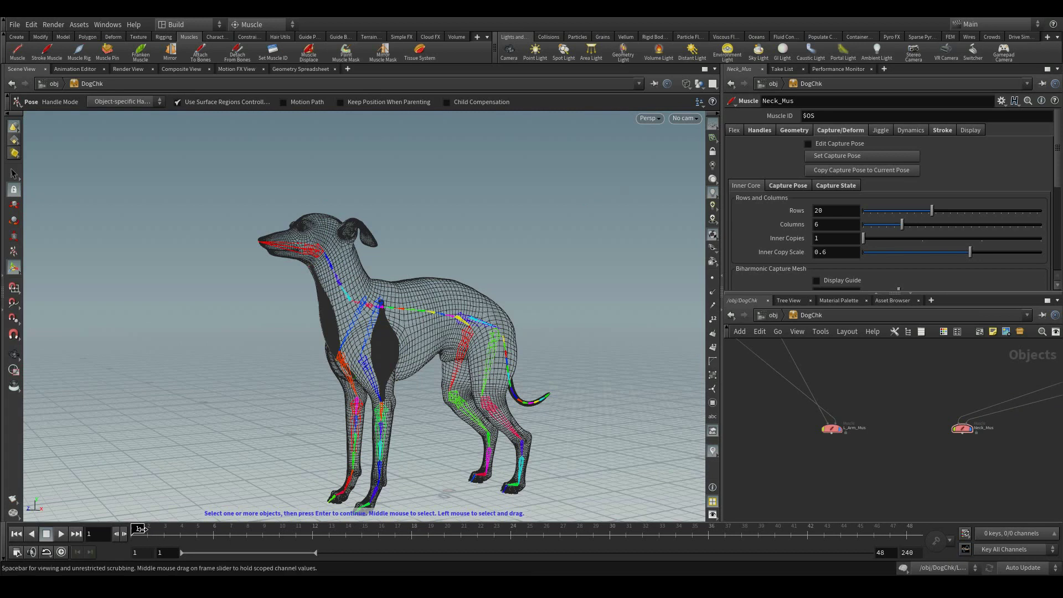
left_click_drag(138, 535, 907, 540)
key("ctrl+Up")
Enable Use Jiggle on both the L_Arm_Mus and Neck_Mus muscles
left_click_drag(985, 467, 781, 429)
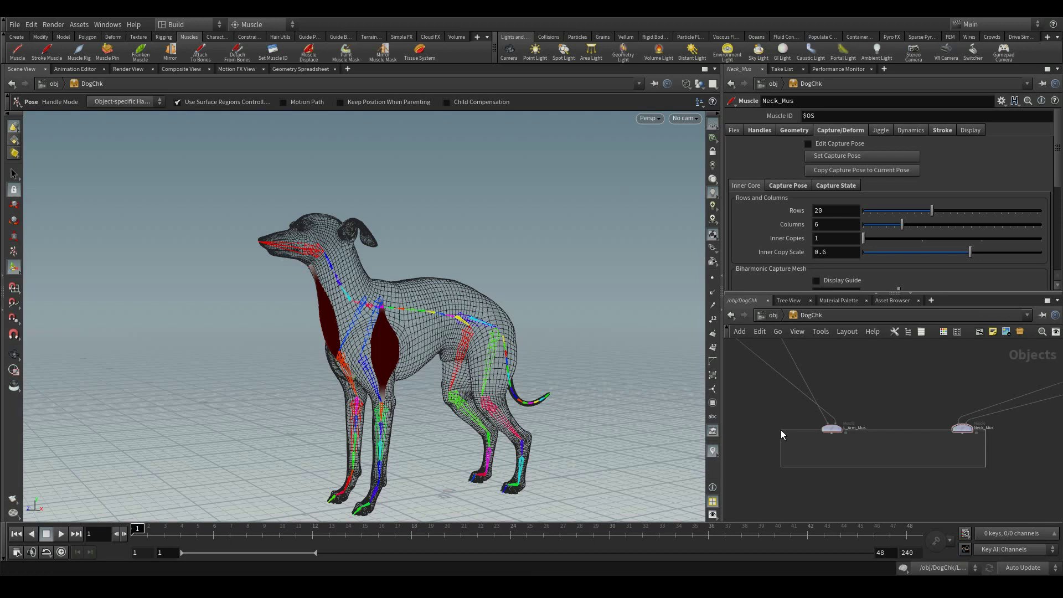
left_click(876, 131)
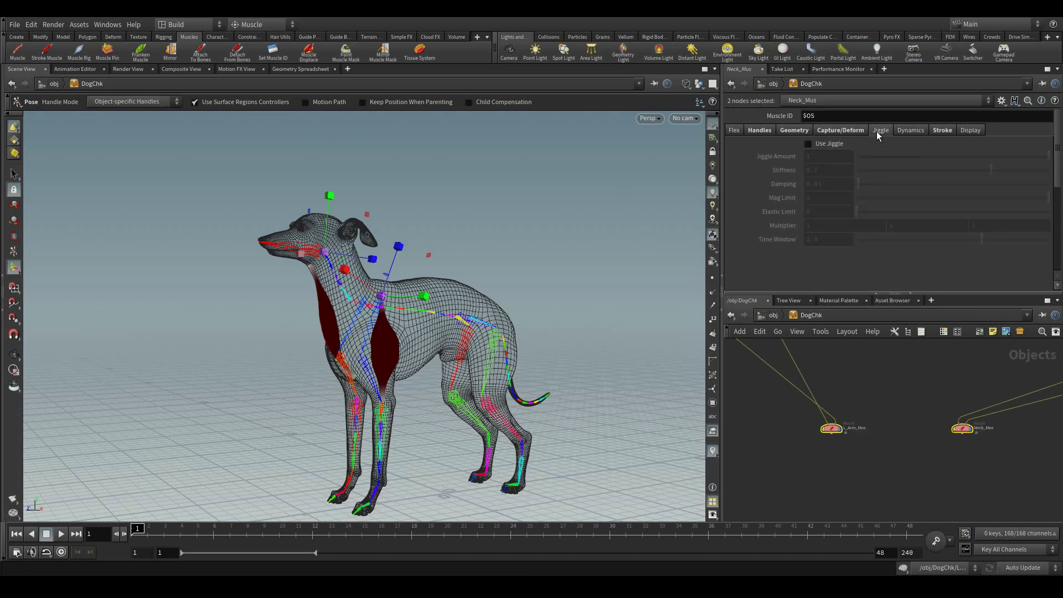
left_click(824, 144)
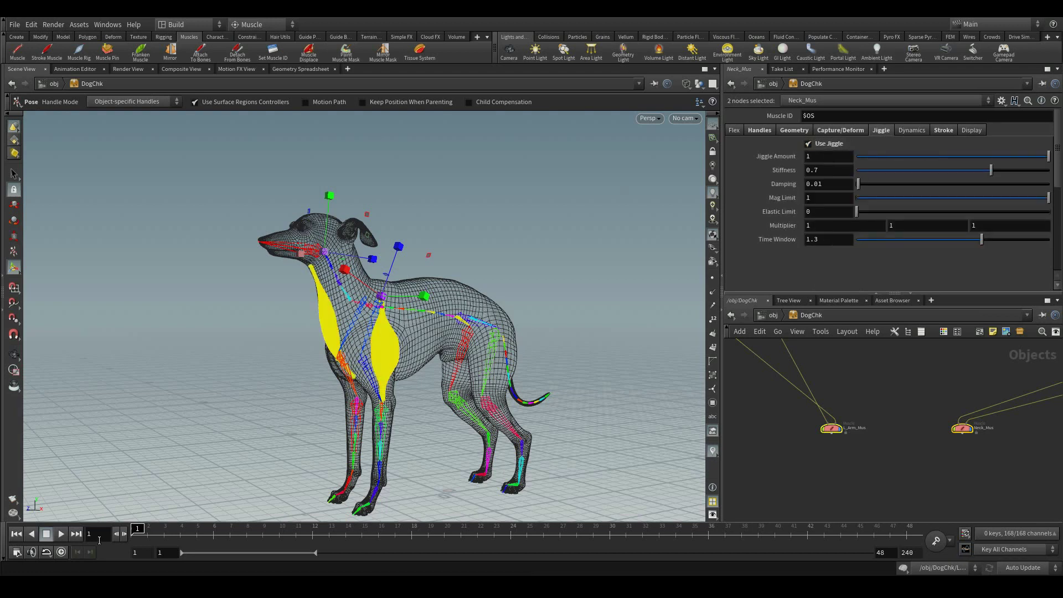
Play the animation to check the muscle jiggle, stop it and scrub to frame 27
left_click(64, 531)
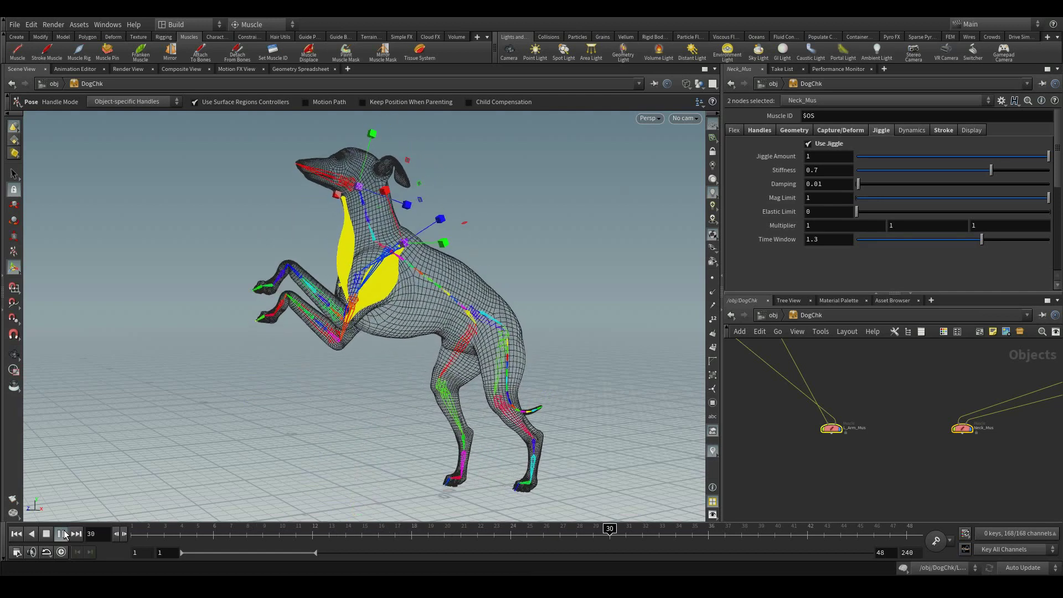
left_click(61, 533)
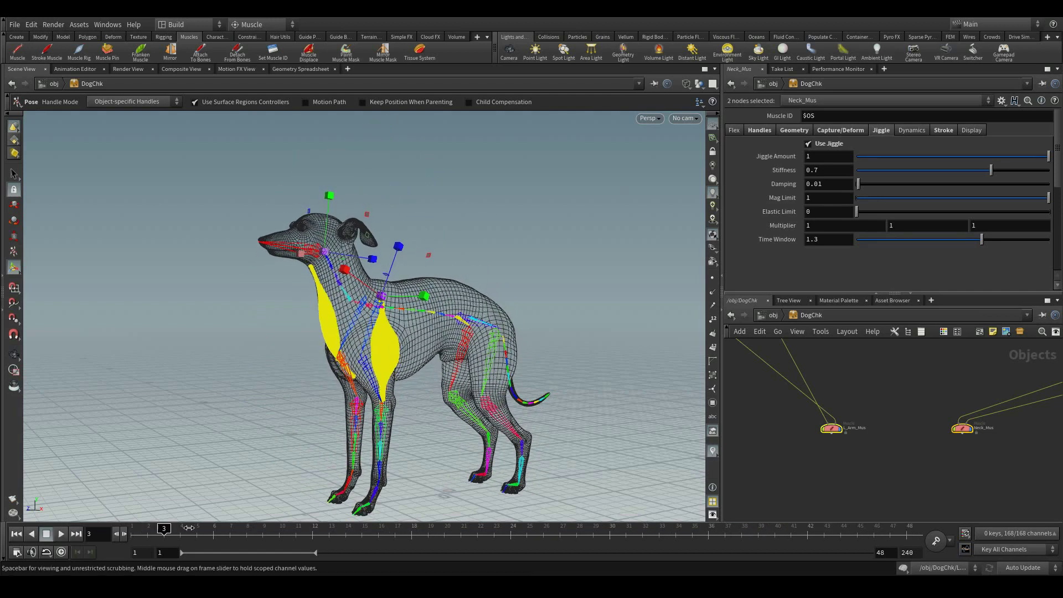
left_click_drag(399, 528, 560, 528)
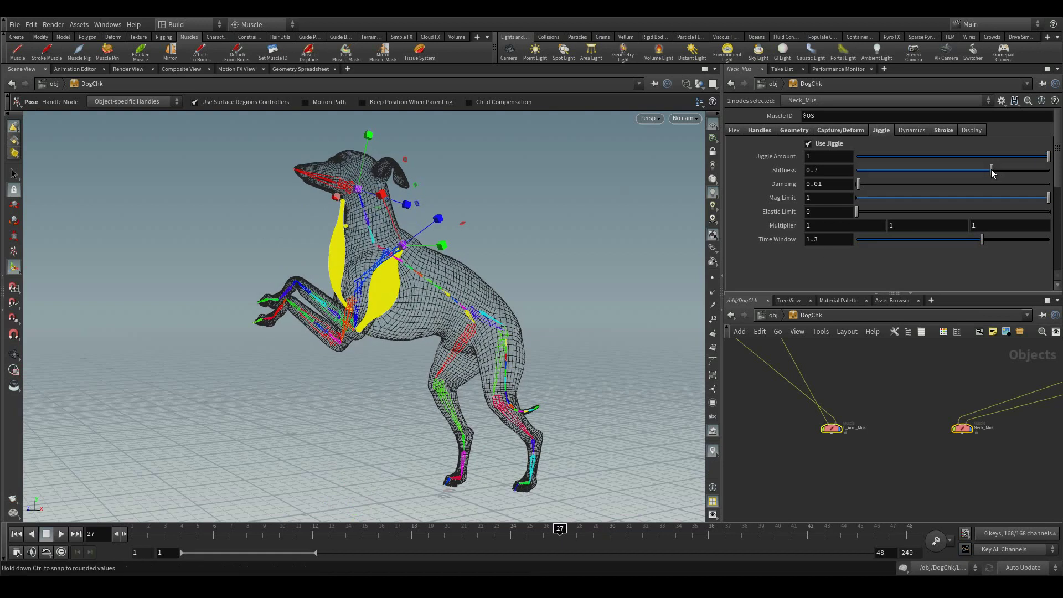
Raise the jiggle stiffness of both muscles to 0.856 and play the animation to review it
left_click_drag(991, 173, 1021, 180)
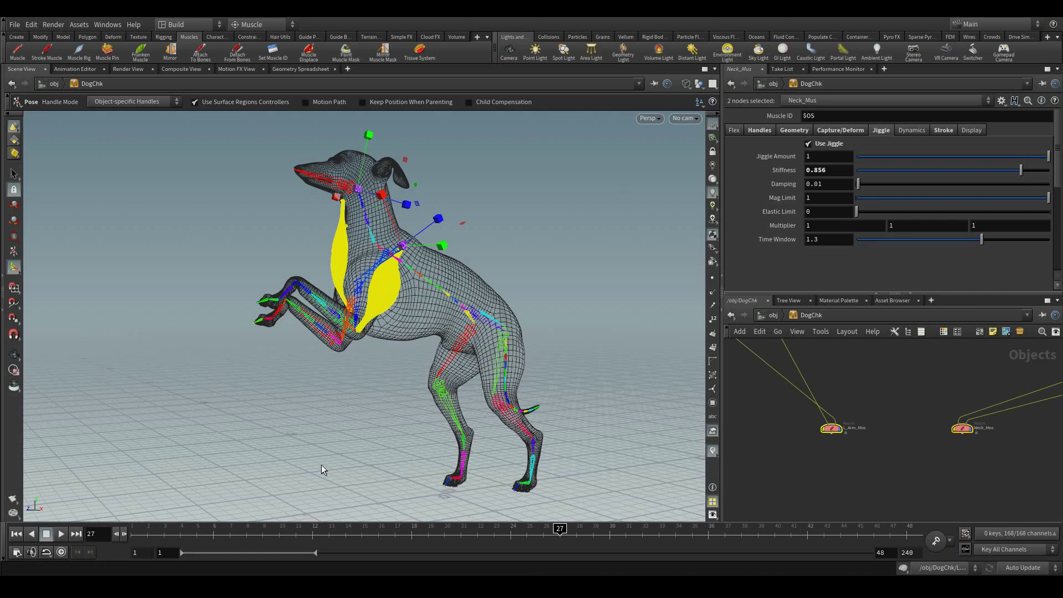
left_click(61, 533)
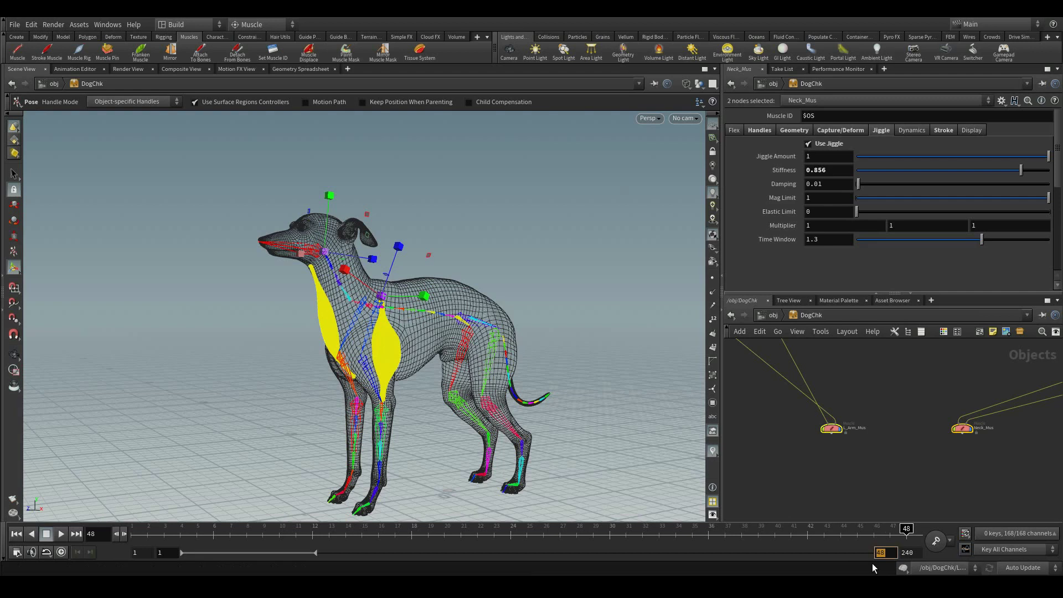
Extend the playback range to end at frame 65, review the playback and return to the first frame
type("65")
key("Return")
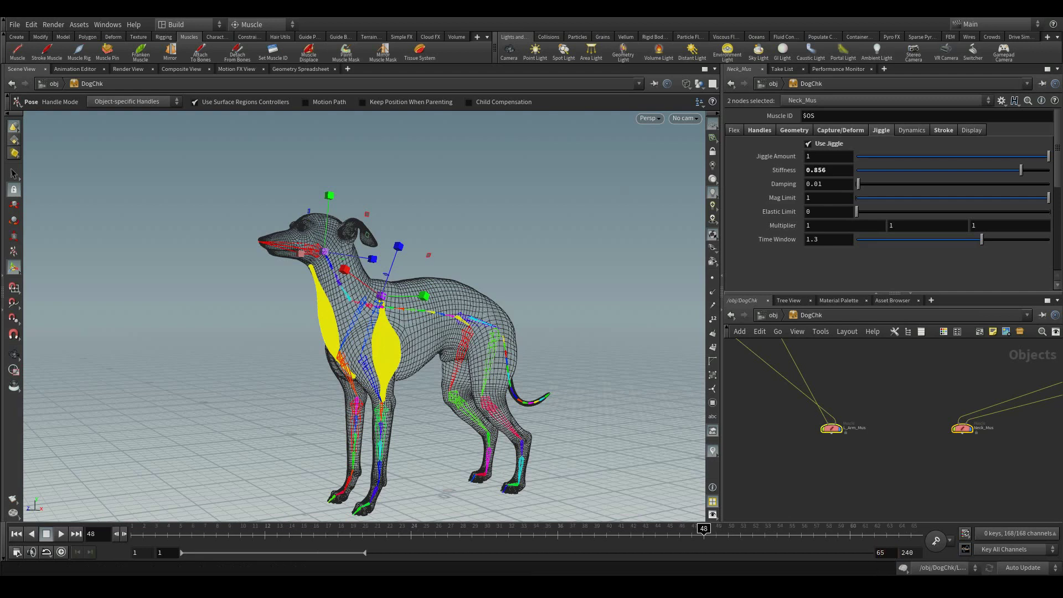
mouse_move(708, 528)
left_mouse_down()
mouse_move(962, 528)
mouse_move(703, 533)
left_mouse_up()
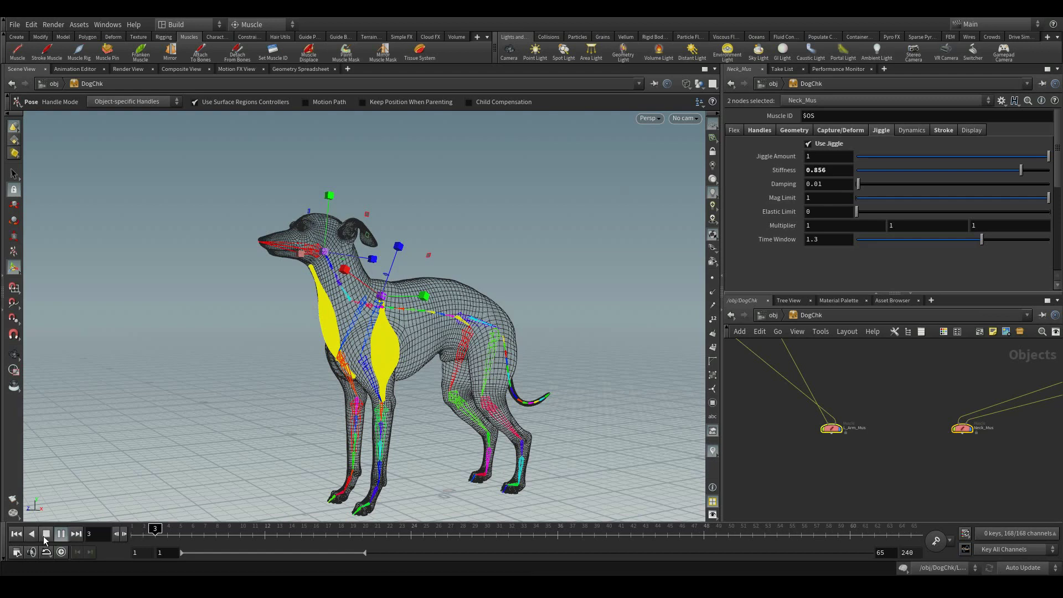
left_click(44, 537)
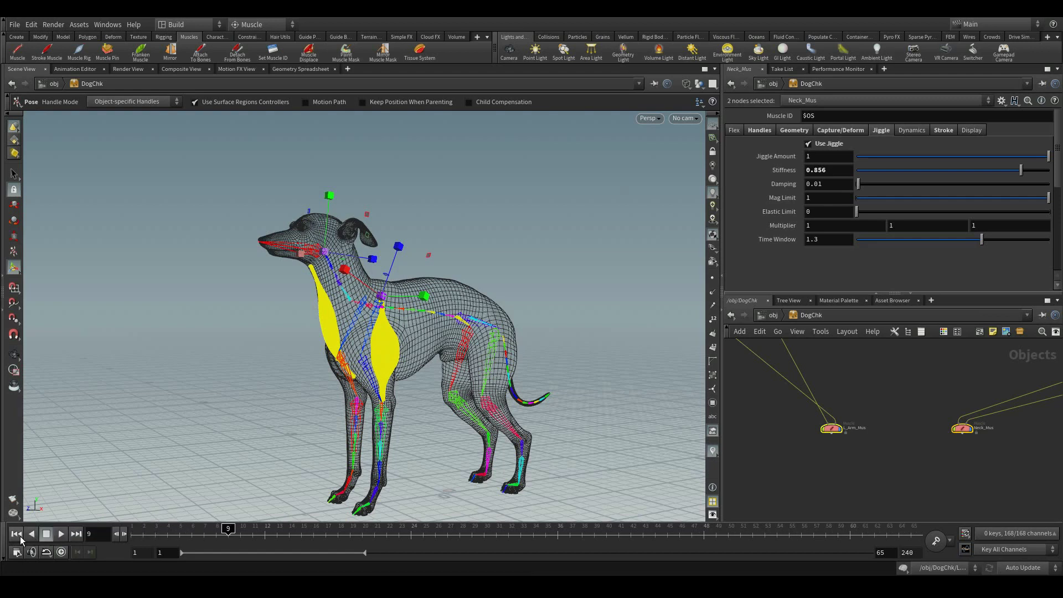
left_click(19, 537)
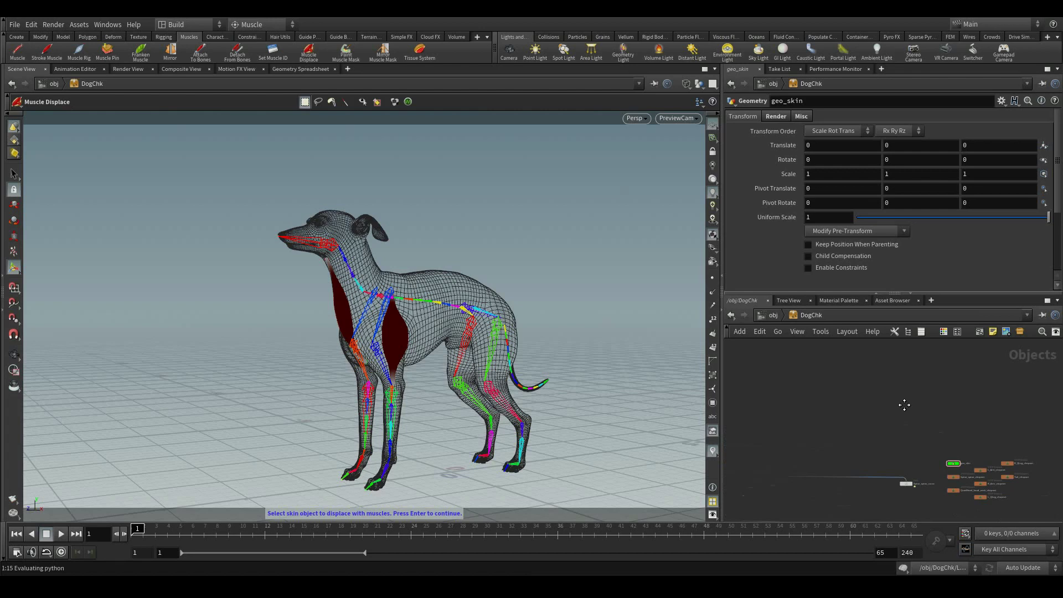
Inspect the geo_skin node chain down to its bonedeform1 node and return to the DogChk network
scroll(904, 404, "up", 6)
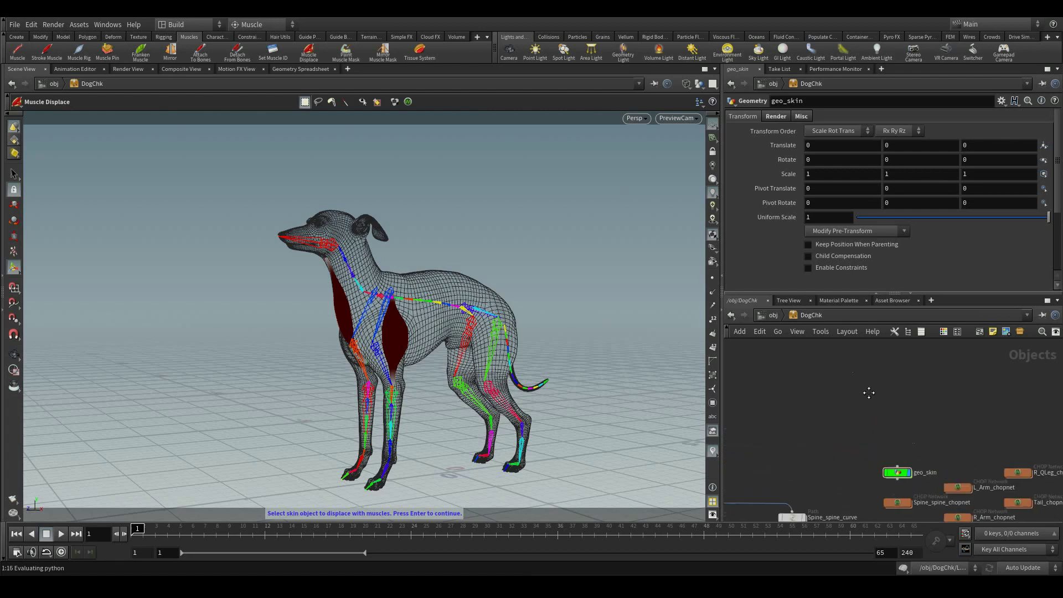
double_click(874, 441)
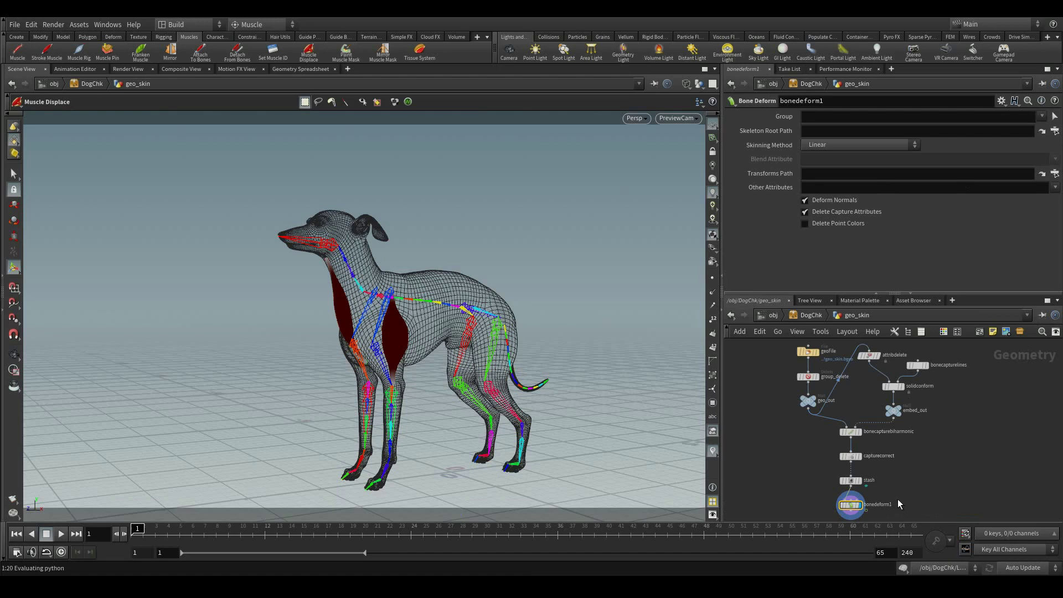
middle_click_drag(908, 487, 909, 511)
right_click_drag(921, 444, 996, 488)
right_click_drag(948, 456, 901, 432)
middle_click_drag(902, 432, 956, 341)
right_click_drag(834, 455, 908, 457)
middle_click_drag(885, 460, 809, 464)
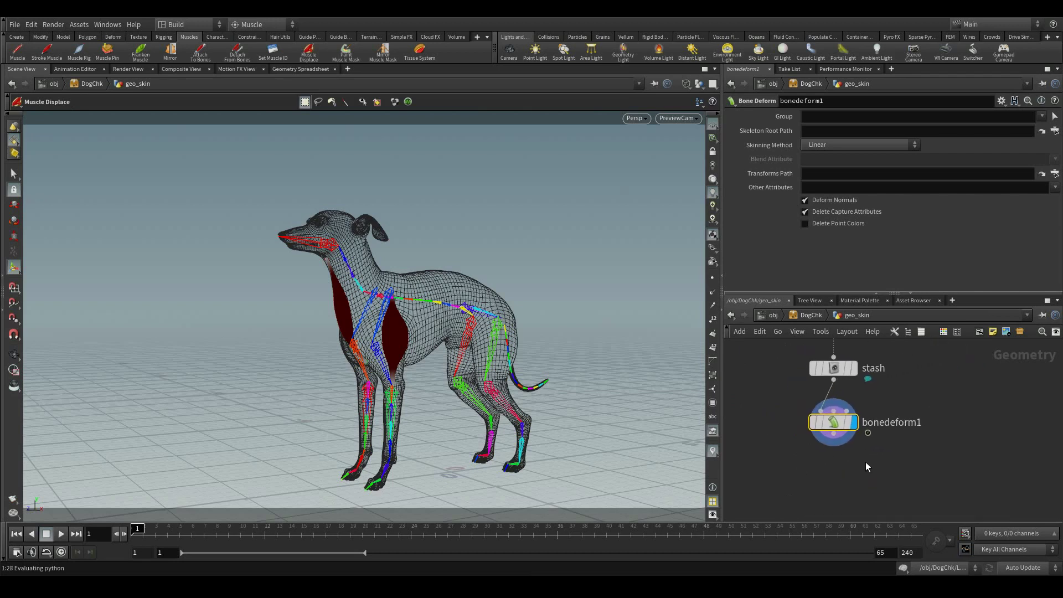
scroll(861, 455, "down", 2)
mouse_move(870, 441)
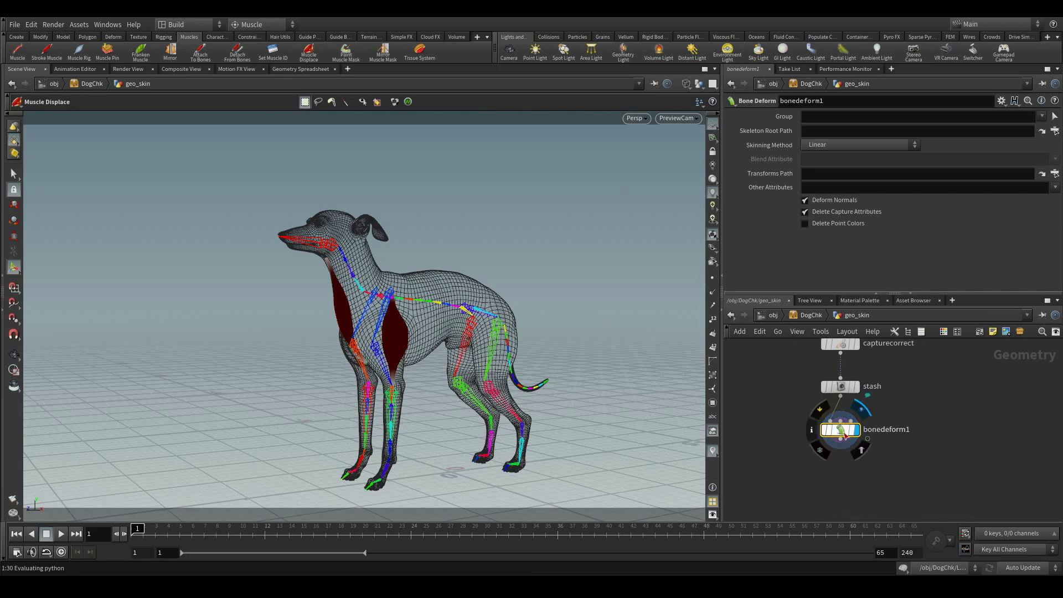
left_click(808, 317)
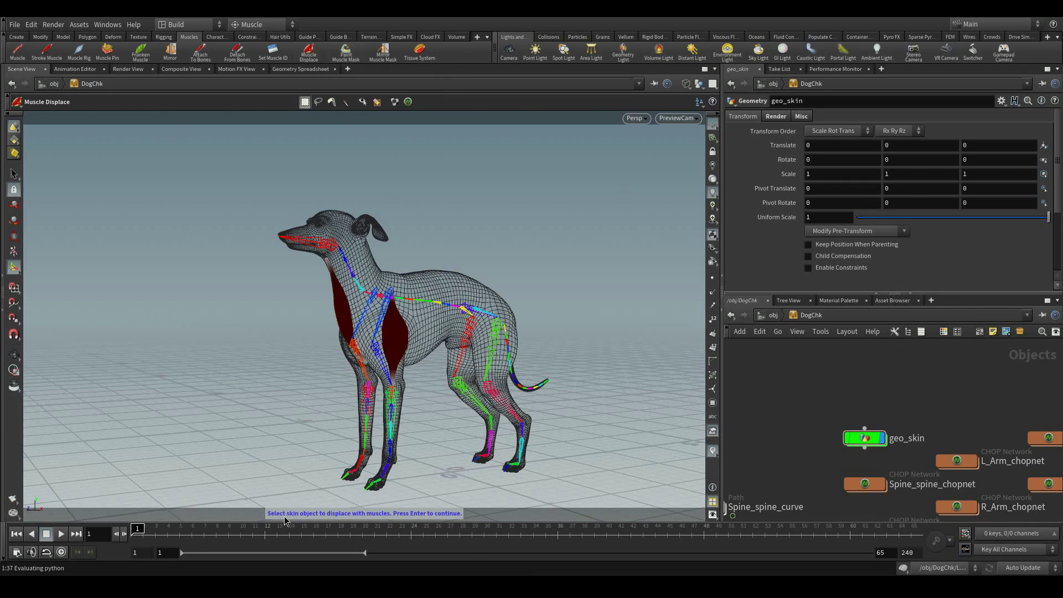
Choose geo_skin as the skin object for Muscle Displace and accept the selection
left_click(867, 440)
right_click(506, 216)
left_click(535, 246)
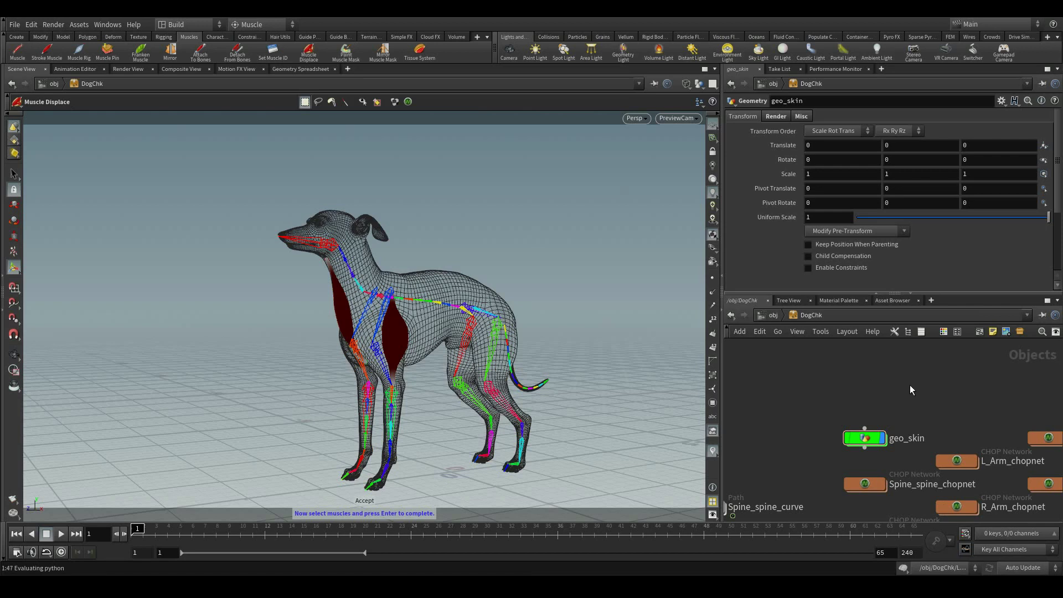
Choose L_Arm_Mus and Neck_Mus as the displacing muscles and accept to complete Muscle Displace
key("h")
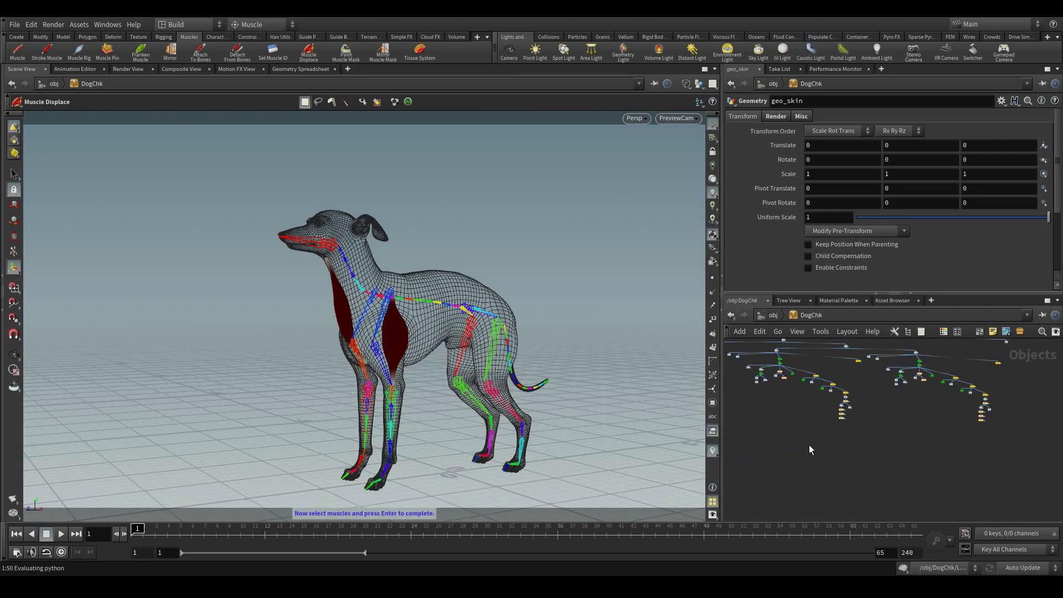
middle_click_drag(941, 470, 797, 455)
middle_click_drag(988, 453, 880, 461)
scroll(917, 455, "up", 3)
middle_click_drag(968, 466, 791, 452)
right_click_drag(791, 453, 900, 450)
middle_click_drag(900, 449, 851, 455)
left_click_drag(811, 456, 775, 410)
left_click_drag(929, 376, 995, 422, "shift")
right_click(570, 210)
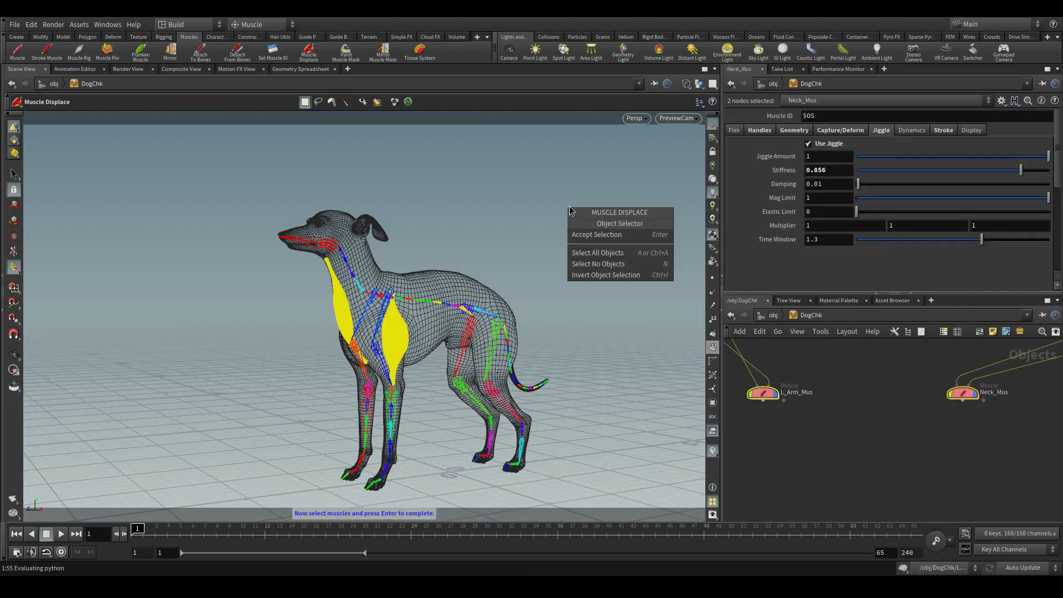
left_click(590, 232)
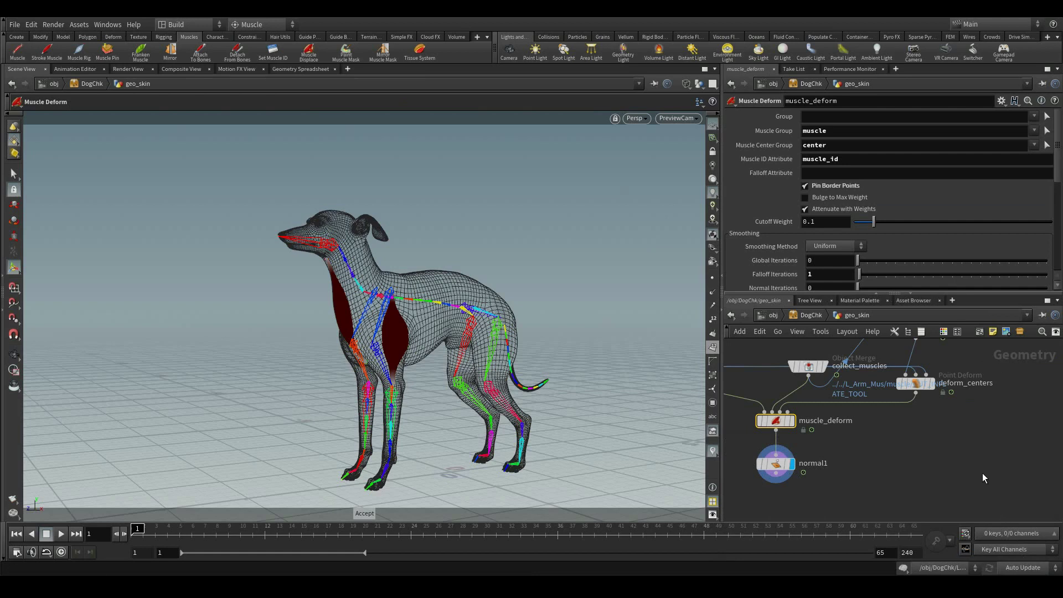
Display the collect_muscles node in the new muscle deform network and examine the merged muscle geometry up close
right_click_drag(981, 473, 935, 469)
middle_click_drag(810, 455, 832, 450)
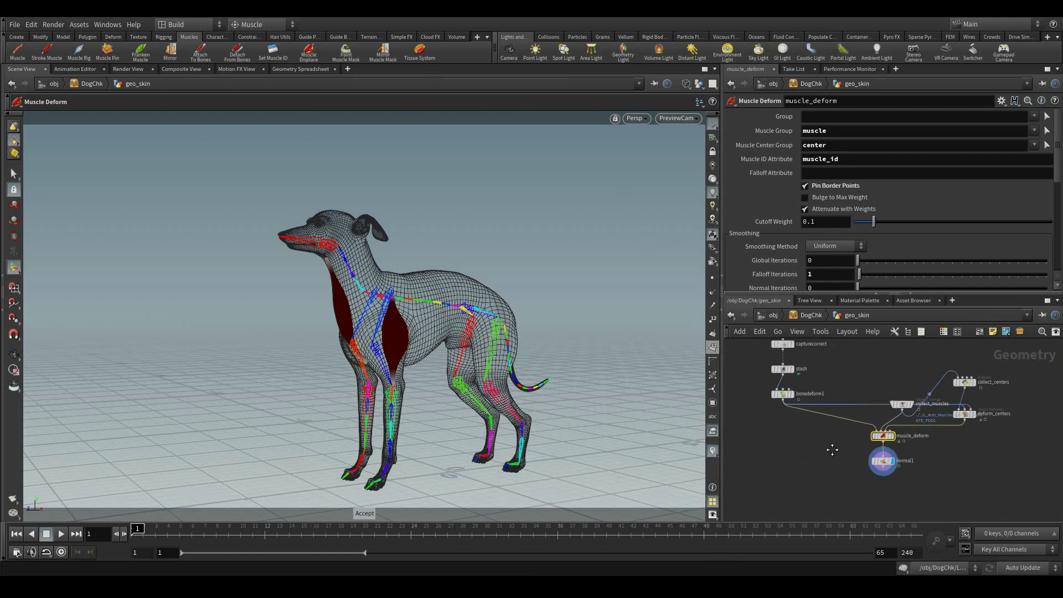
scroll(819, 448, "up", 3)
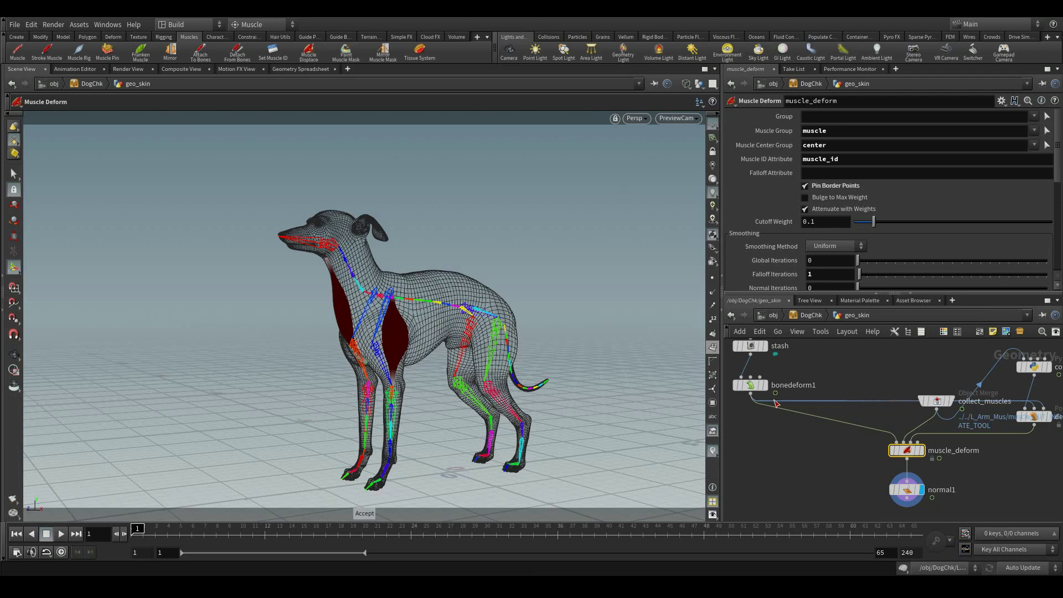
middle_click_drag(968, 450, 932, 454)
middle_click_drag(788, 445, 817, 447)
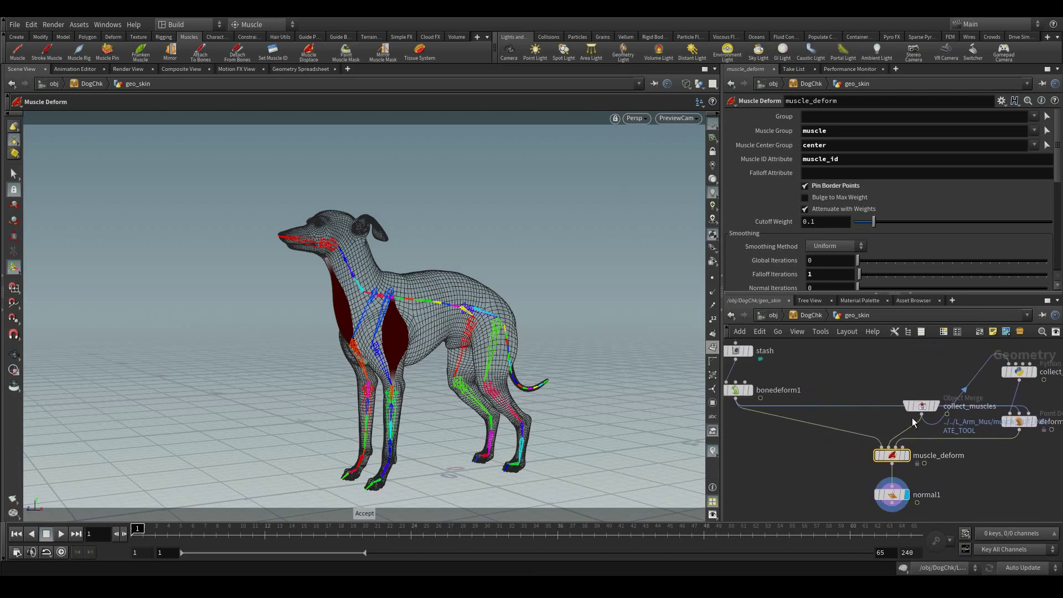
mouse_move(923, 410)
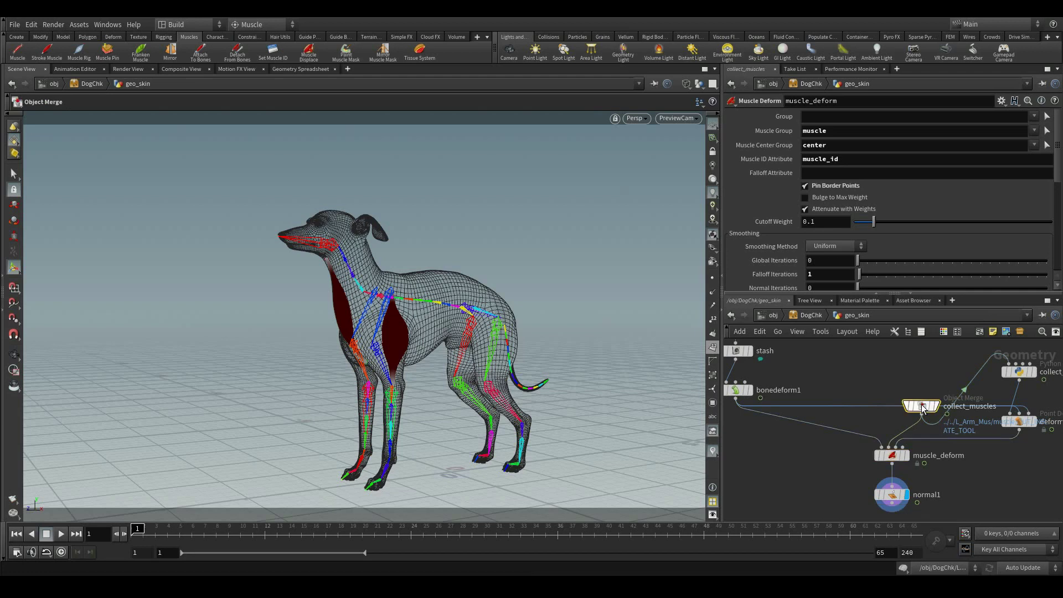
left_click(922, 410)
left_click(935, 408)
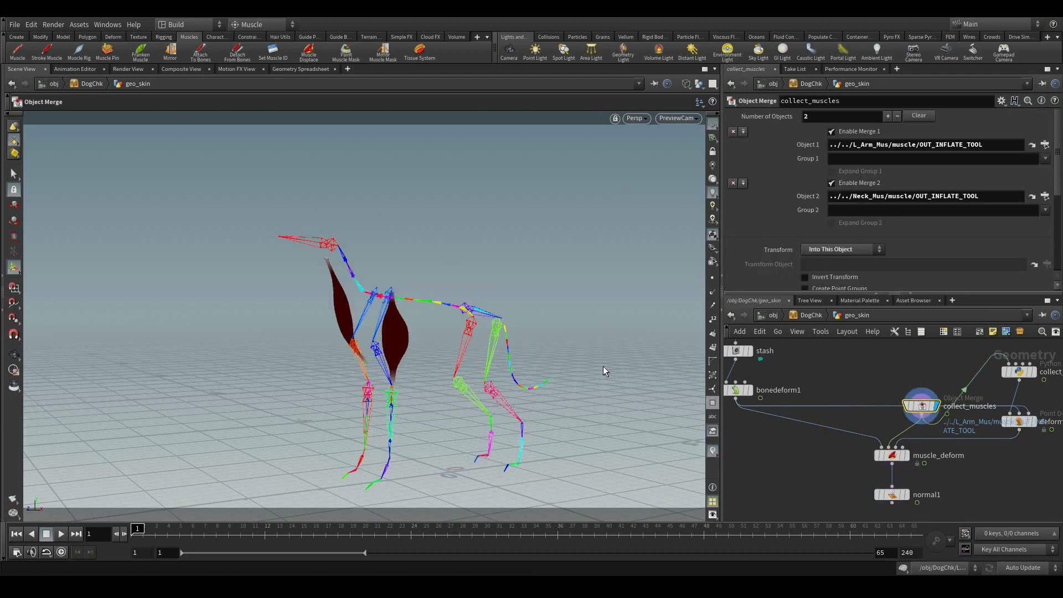
left_click_drag(440, 297, 491, 301, "alt")
right_click_drag(491, 301, 404, 301, "alt")
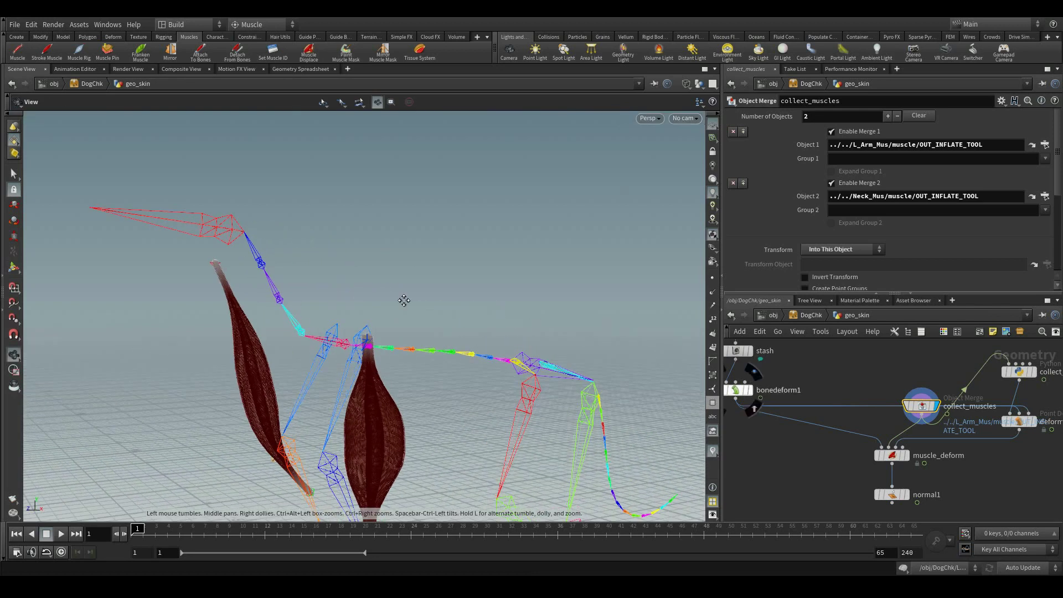
middle_click_drag(403, 301, 481, 229, "alt")
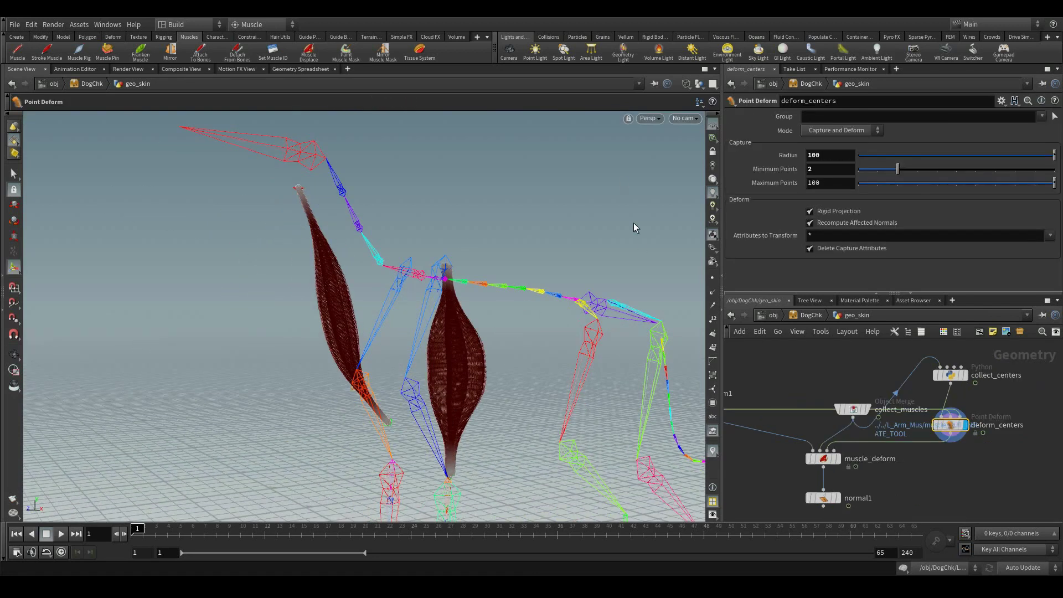
Hide the other objects and display the collect_muscles geometry in shaded view
left_click(699, 84)
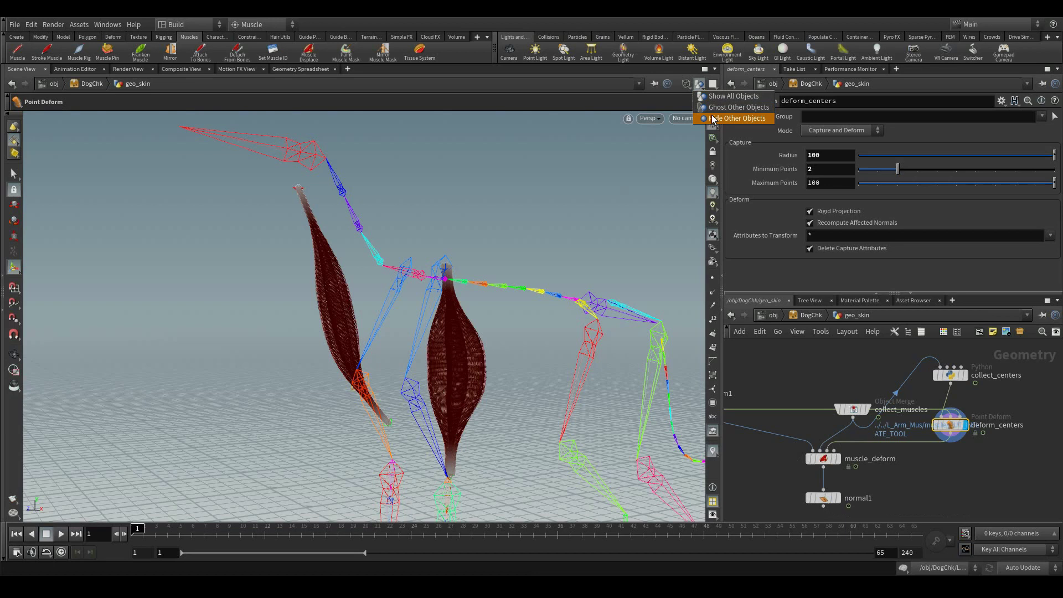
left_click(713, 118)
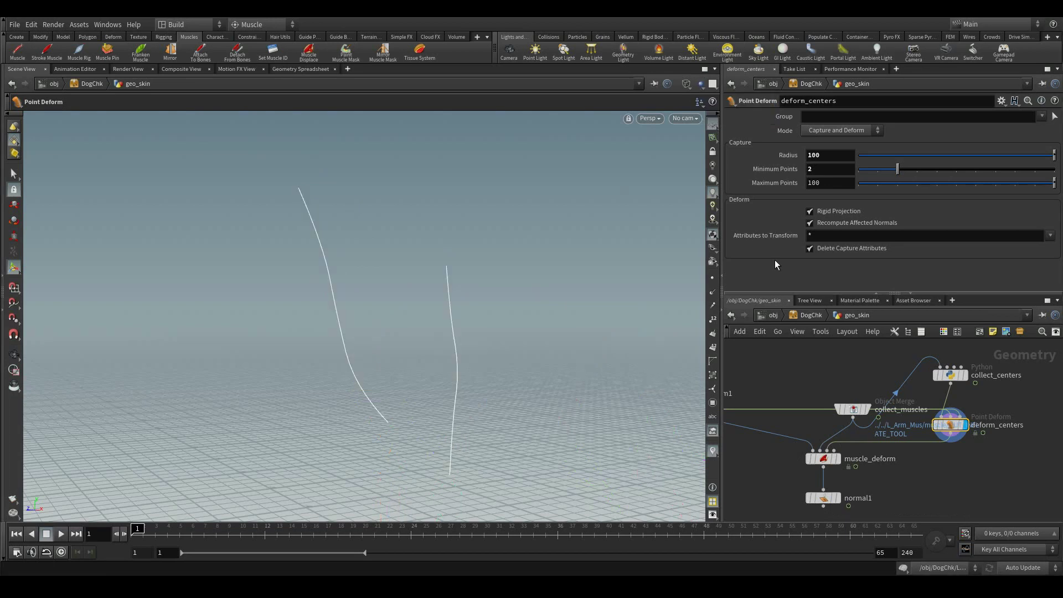
left_click(847, 412)
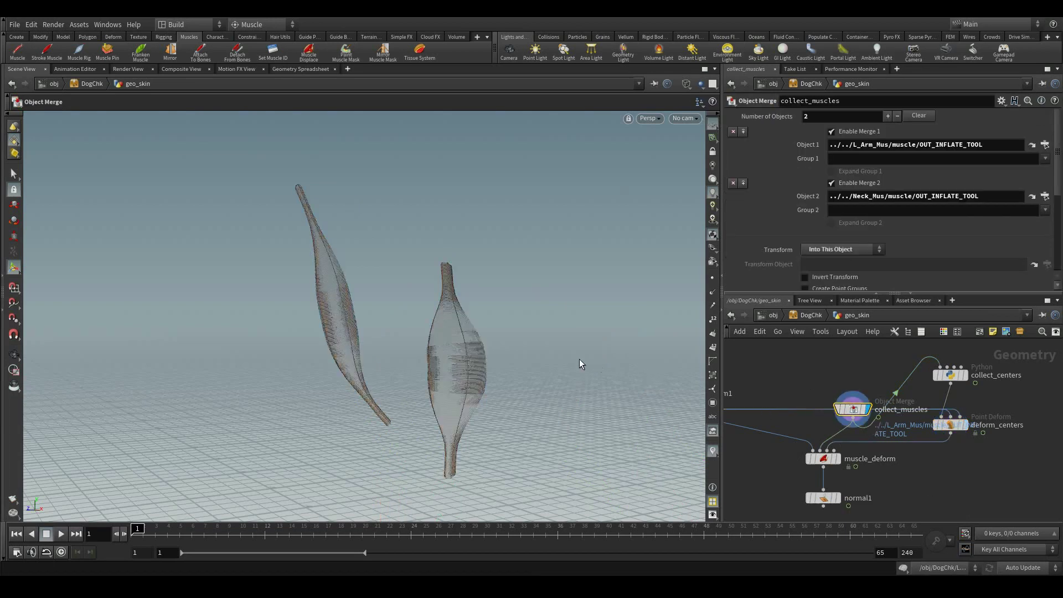
key("w")
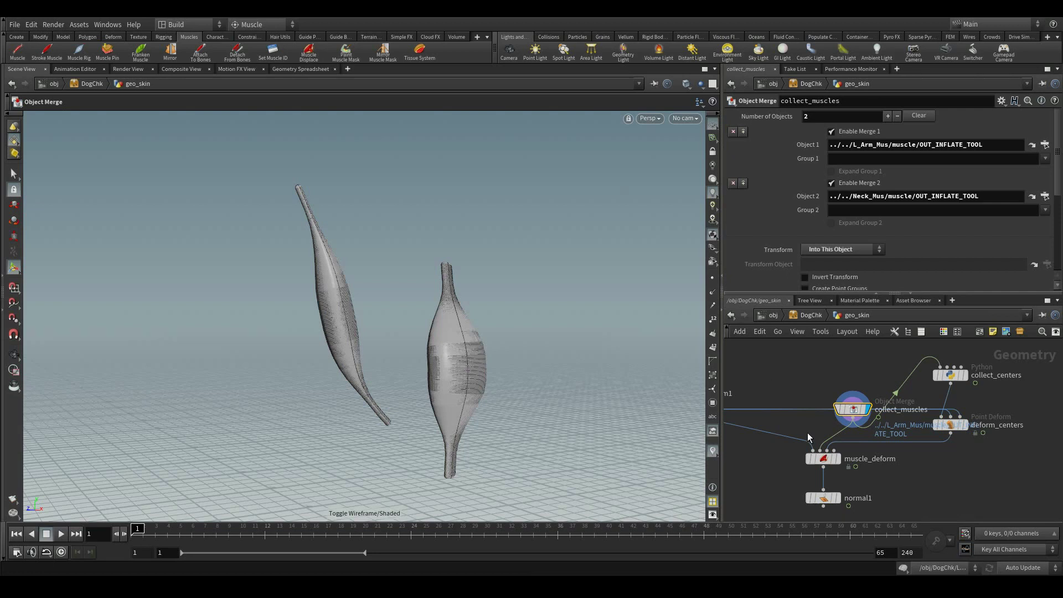
Examine collect_centers and its Python code, then the muscle center lines output by deform_centers at frame 20
left_click(966, 376)
left_click(965, 376)
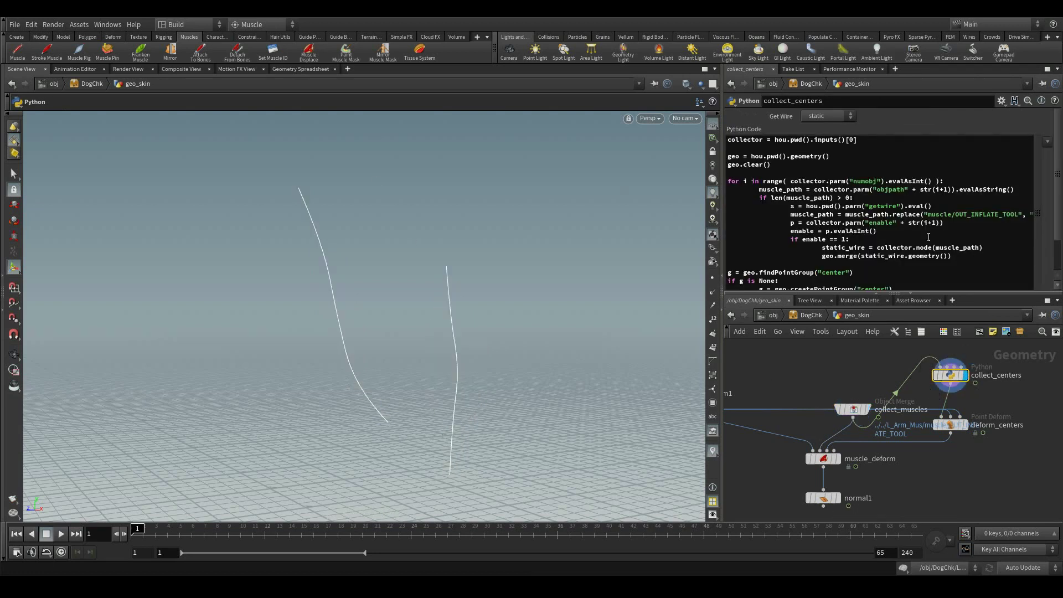
mouse_move(1058, 174)
left_mouse_down()
mouse_move(1059, 206)
mouse_move(1057, 176)
left_mouse_up()
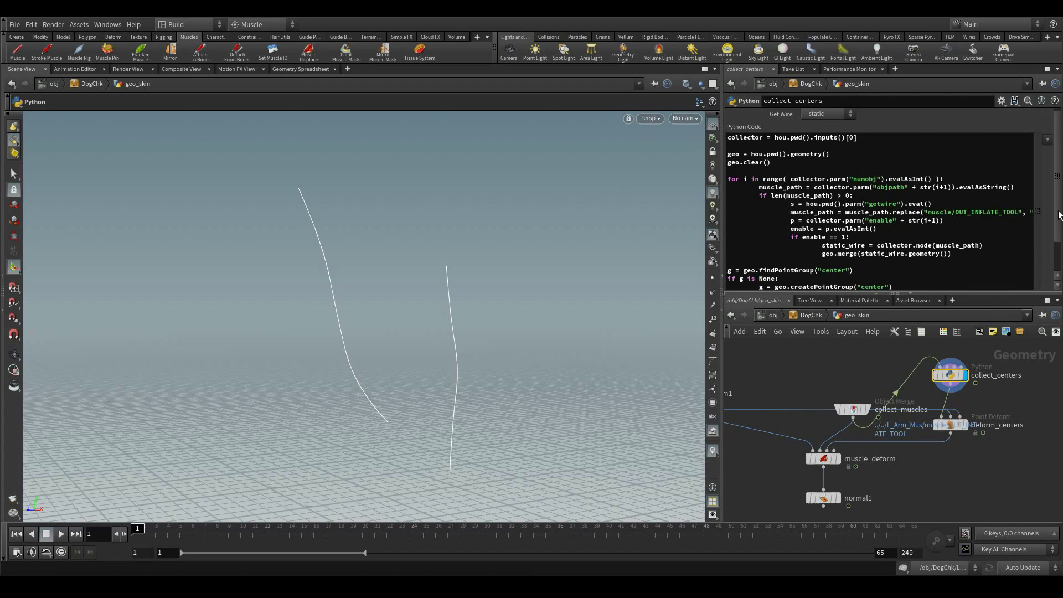
left_click(967, 430)
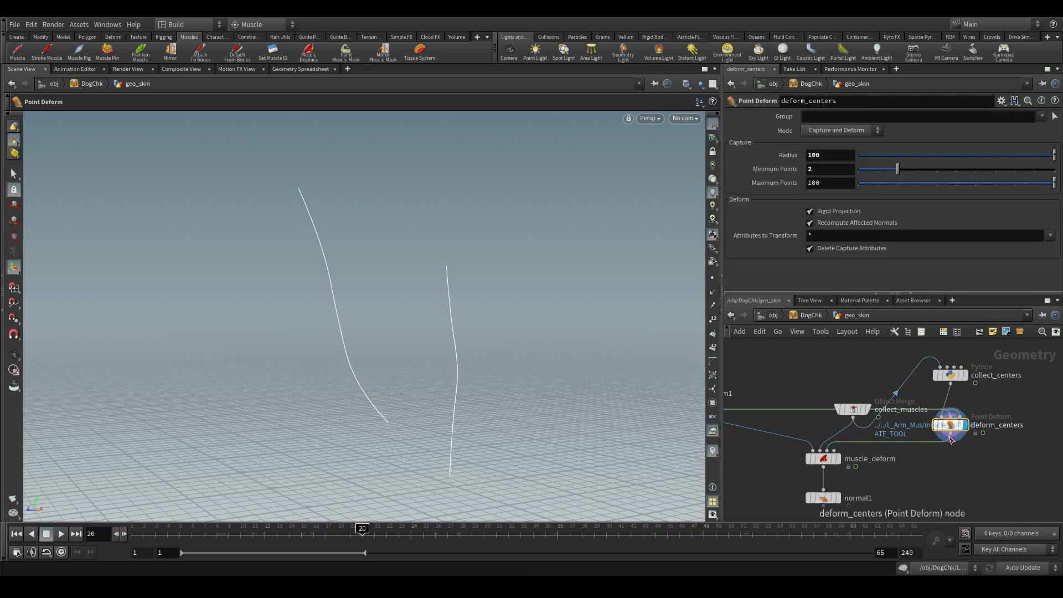
Display the muscle_deform node, check the skin deformation through the animation and return to frame 1
middle_click_drag(898, 512, 960, 462)
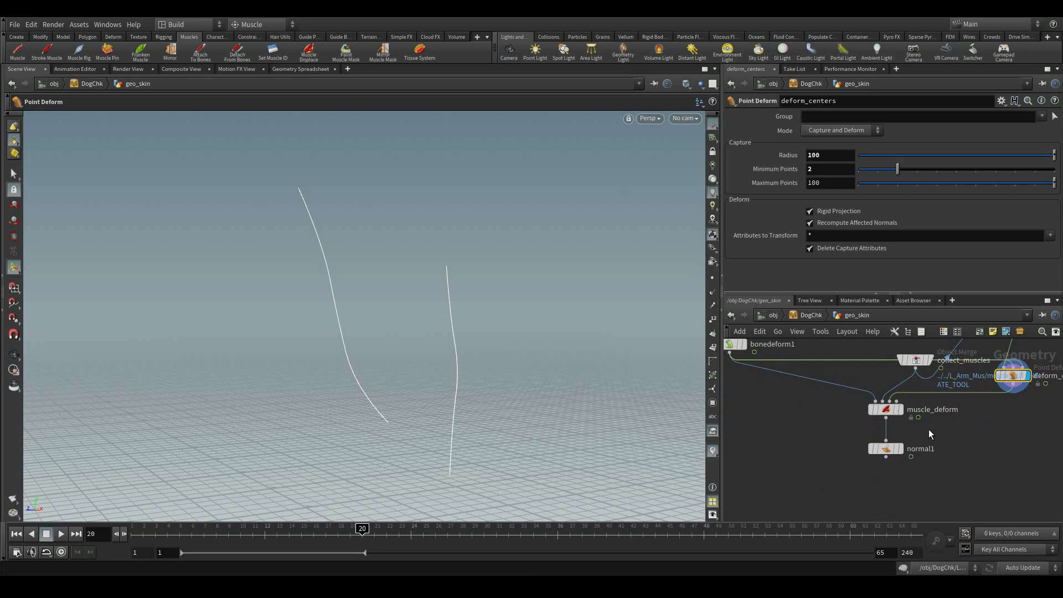
left_click(899, 409)
left_click_drag(524, 427, 442, 479, "alt")
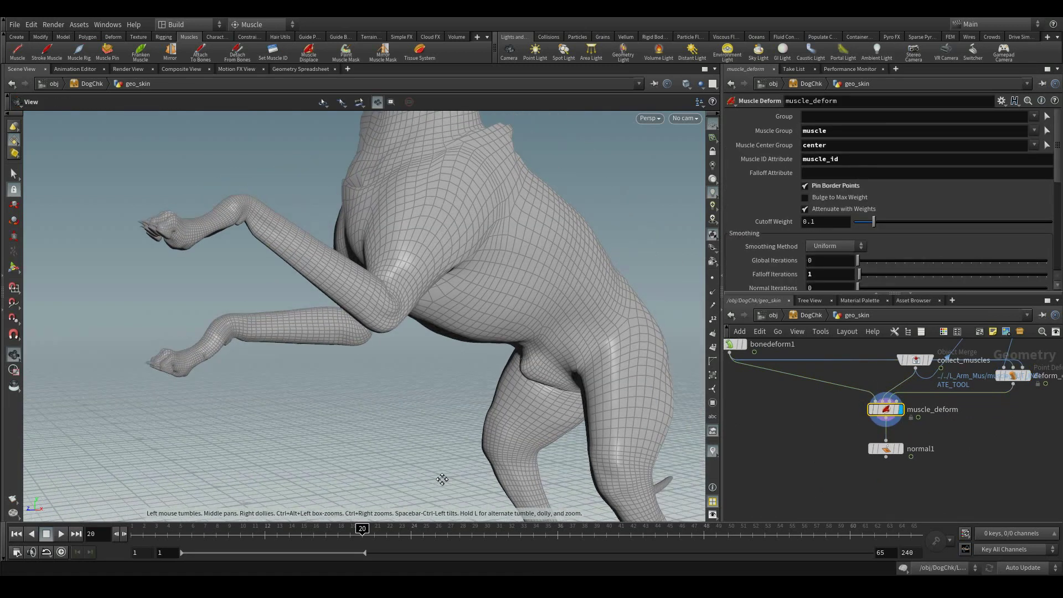
middle_click_drag(442, 479, 382, 517, "alt")
right_click_drag(498, 413, 344, 399, "alt")
mouse_move(362, 533)
left_mouse_down()
mouse_move(201, 533)
mouse_move(487, 541)
mouse_move(467, 552)
left_mouse_up()
left_click(17, 533)
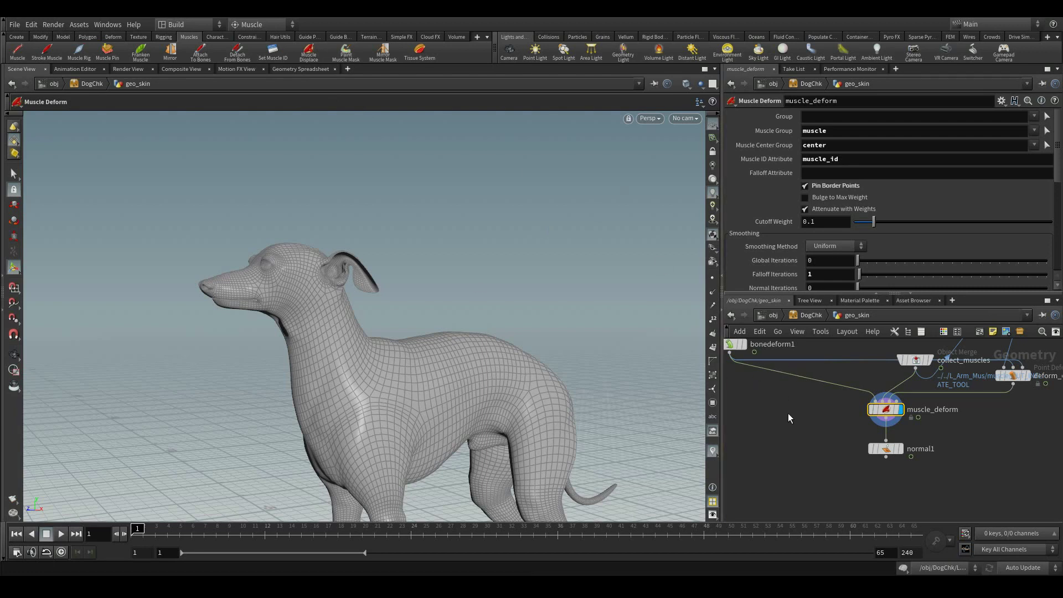
Start Paint Muscle Mask, choose geo_skin in the DogChk network as the skin object and accept the selection
left_click(346, 55)
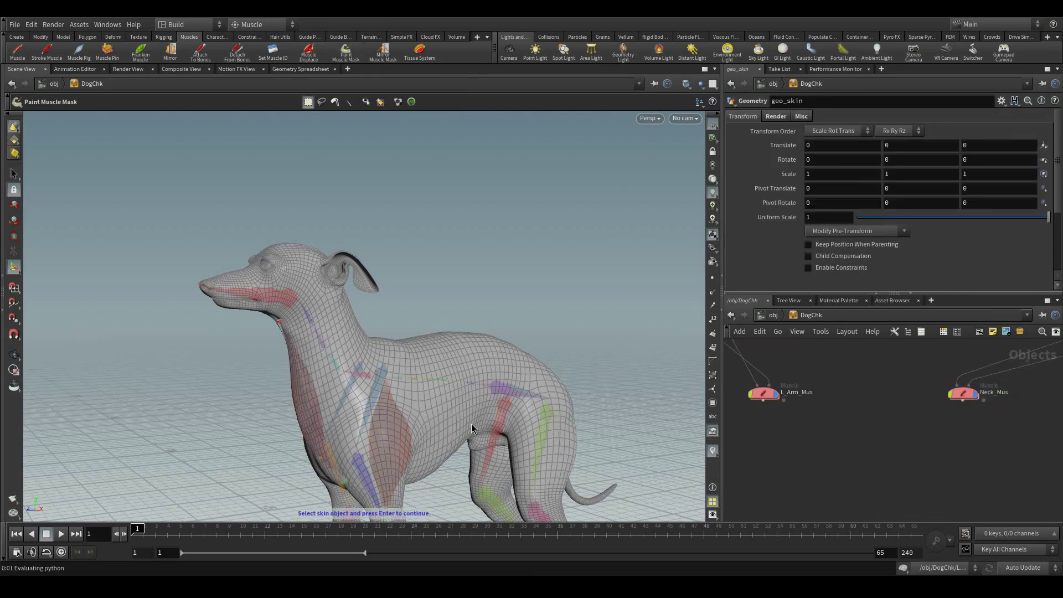
scroll(962, 418, "down", 5)
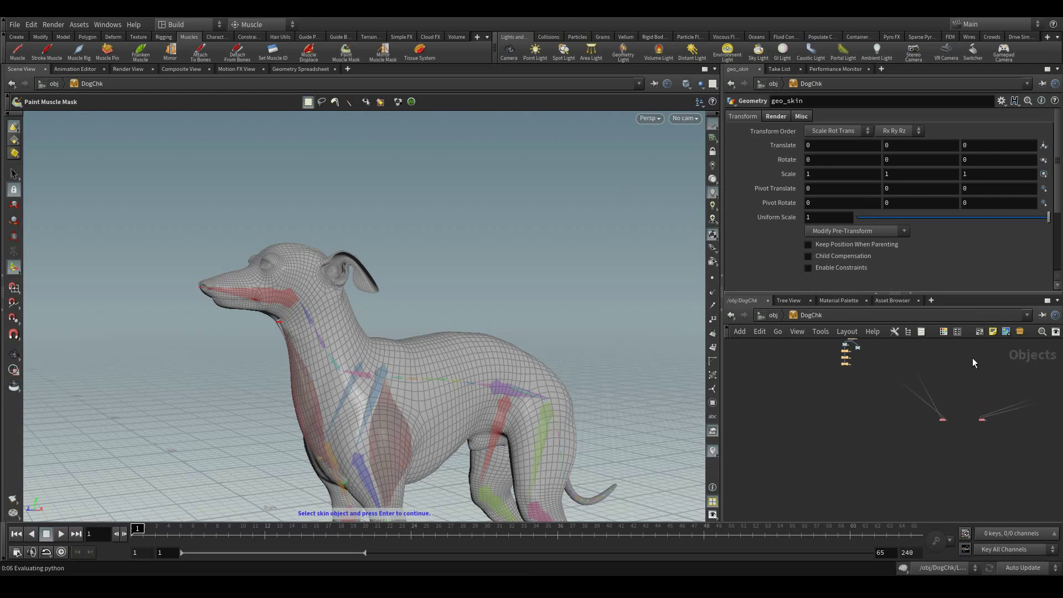
middle_click_drag(971, 374, 891, 477)
scroll(914, 450, "down", 3)
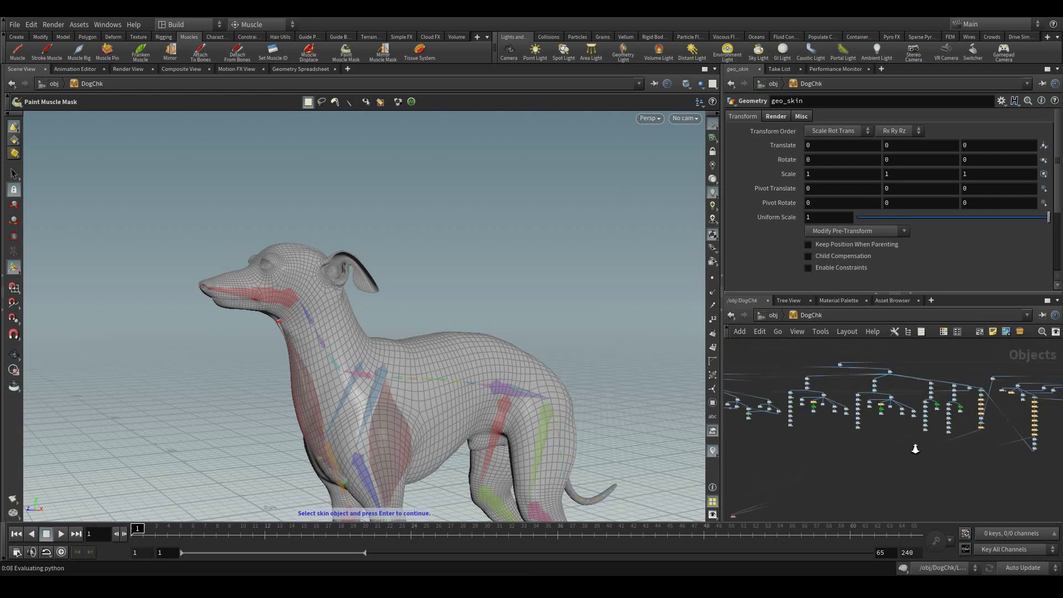
scroll(933, 393, "up", 3)
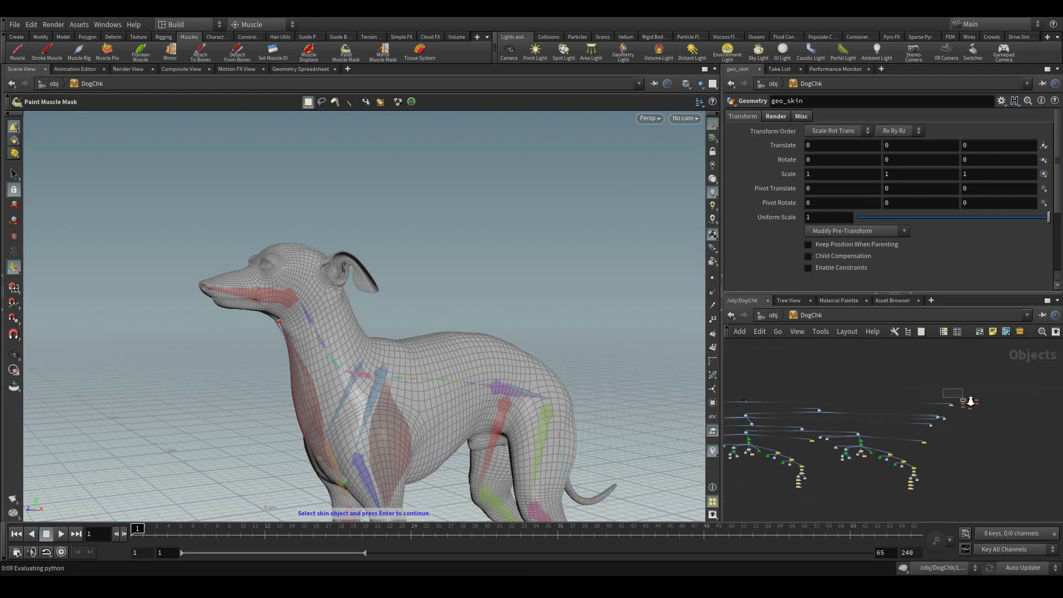
scroll(968, 404, "up", 5)
left_click(957, 485)
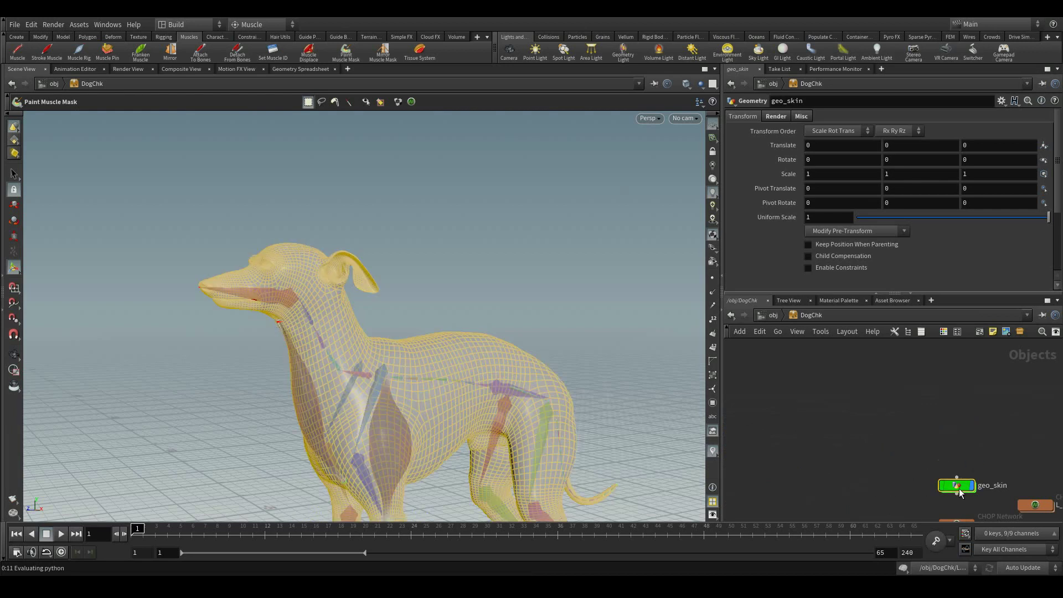
right_click(541, 281)
left_click(580, 306)
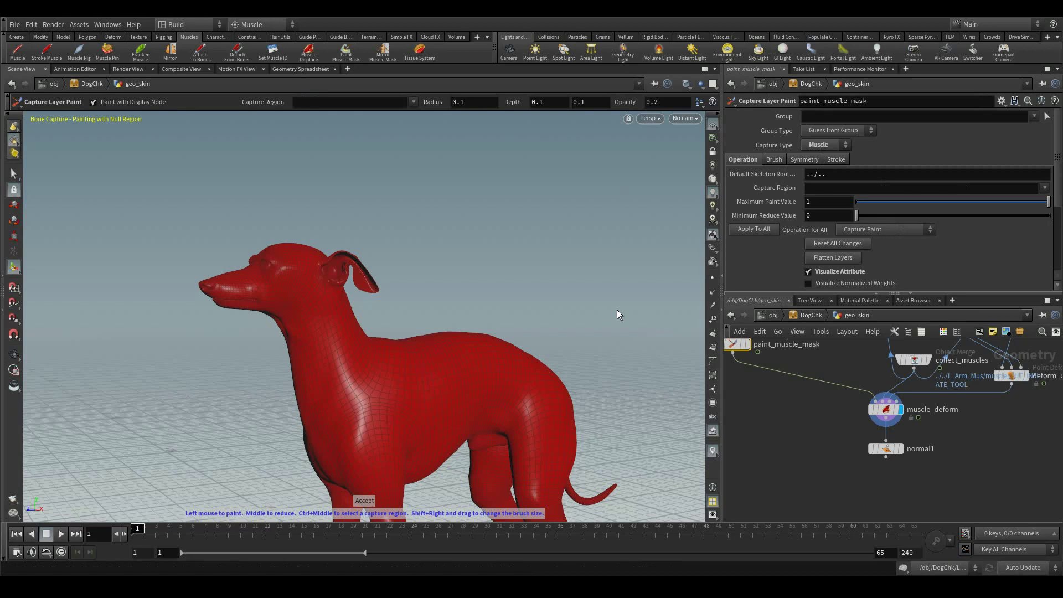
Inspect the whole dog's mask display and the node chain leading to paint_muscle_mask
key("Escape")
left_click_drag(603, 327, 616, 178)
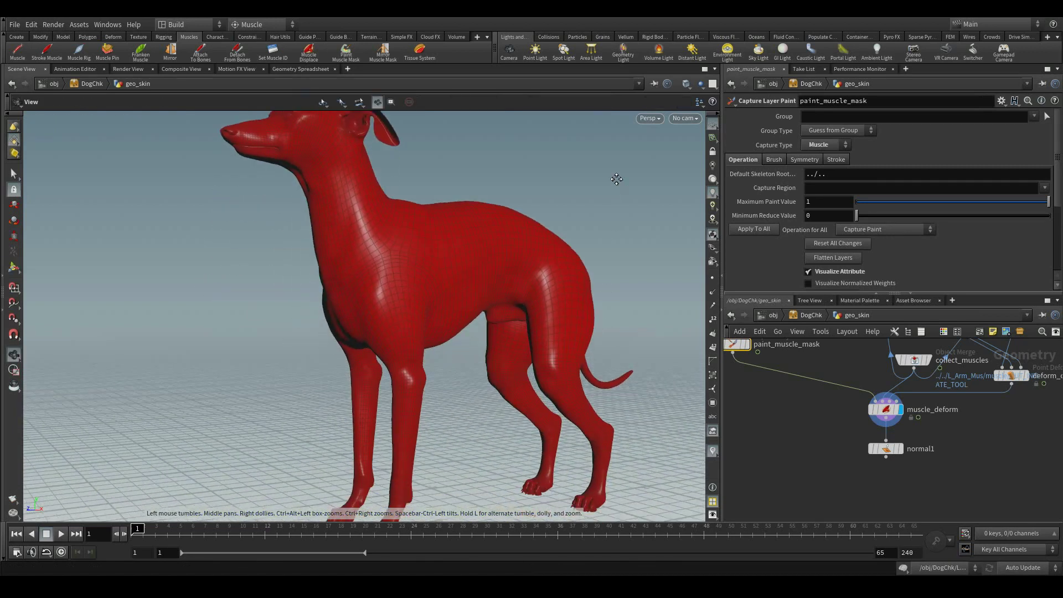
middle_click_drag(996, 450, 1060, 542)
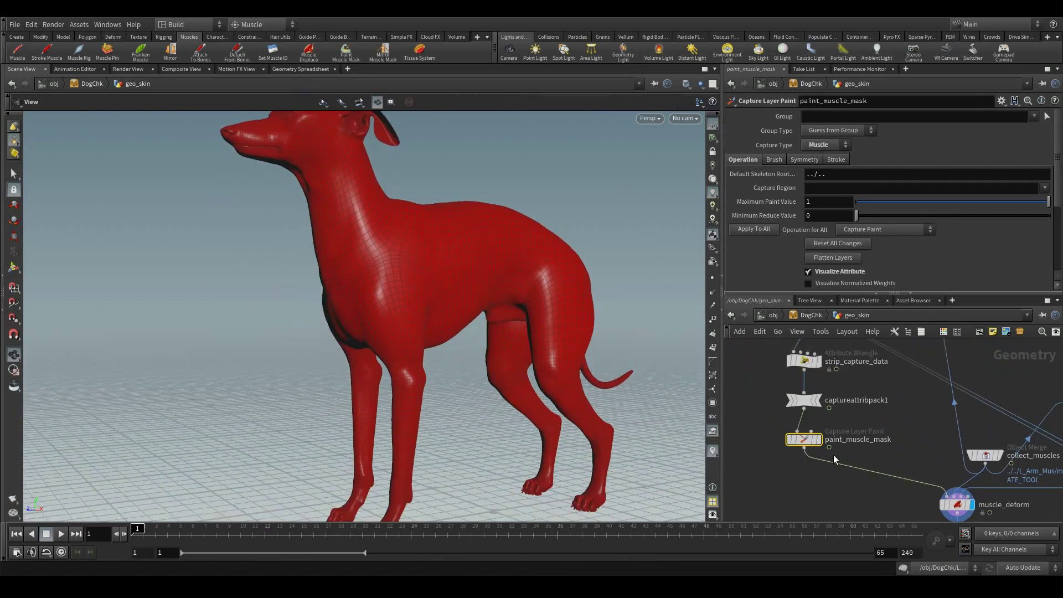
middle_click_drag(888, 404, 879, 353)
right_click_drag(853, 465, 811, 455)
mouse_move(749, 402)
middle_mouse_down()
mouse_move(761, 453)
mouse_move(733, 446)
mouse_move(778, 457)
mouse_move(849, 506)
mouse_move(734, 375)
middle_mouse_up()
scroll(764, 433, "up", 2)
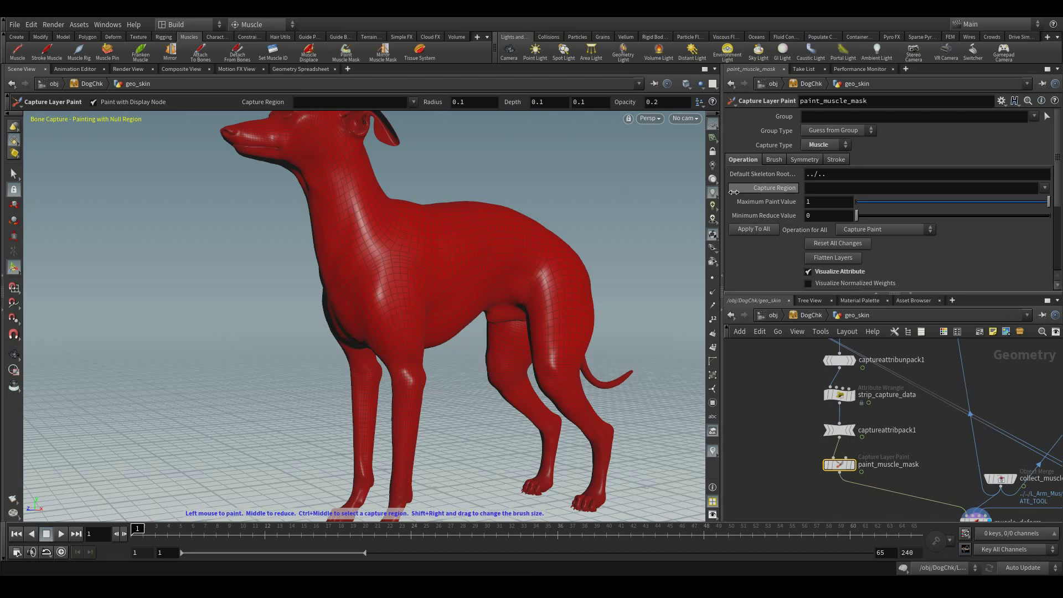
Check the Neck_Mus region and set the Capture Region of paint_muscle_mask to L_Arm_Mus
left_click(1045, 188)
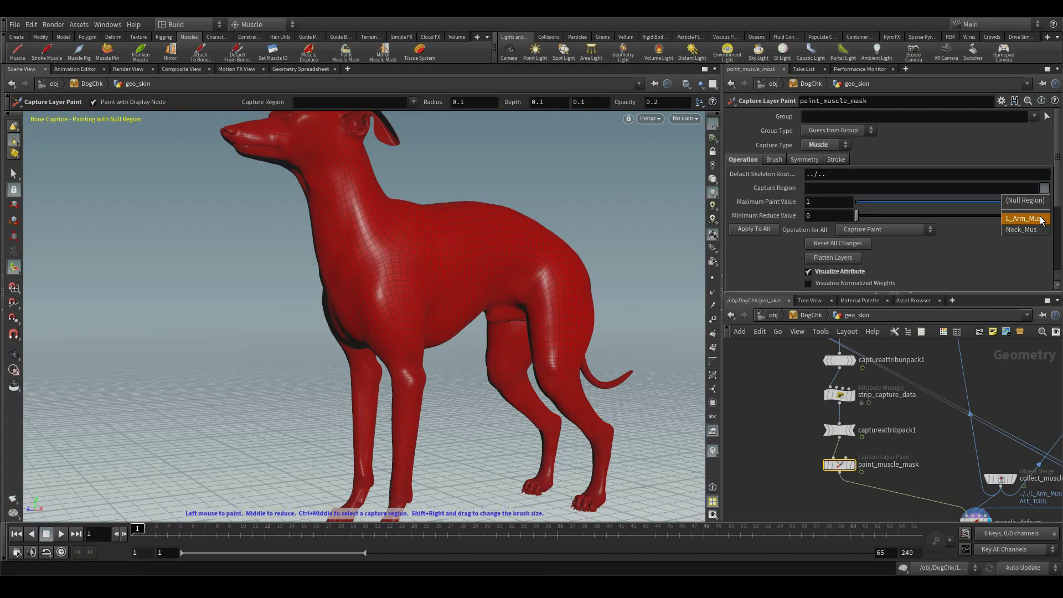
left_click(1025, 218)
left_click(1046, 189)
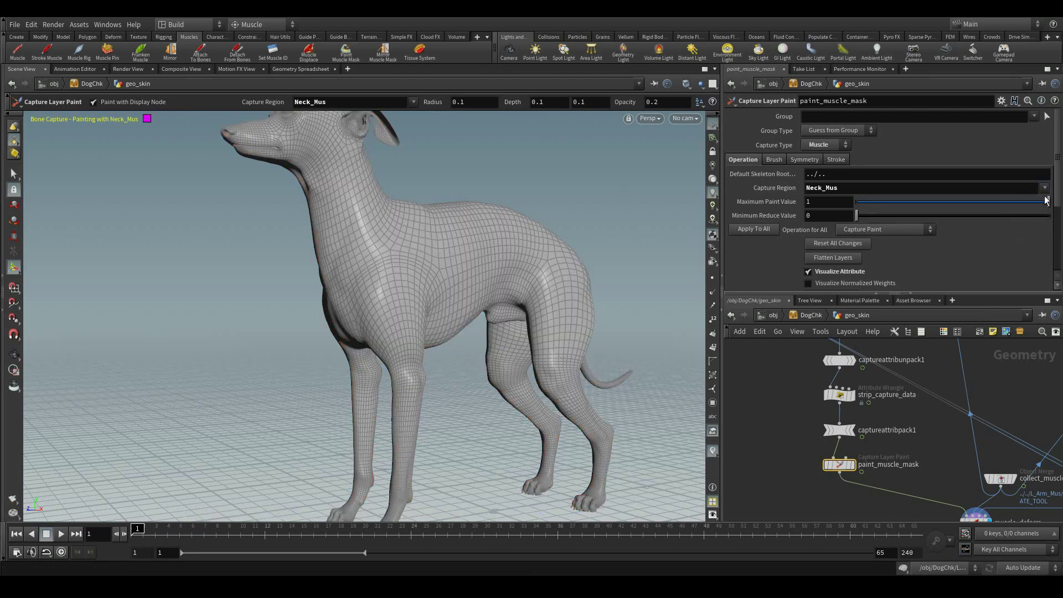
left_click(1045, 189)
Configure the mask brush with radius about 0.115, opacity 1 and Paint as its primary operation, undoing the test stroke
middle_click(394, 301)
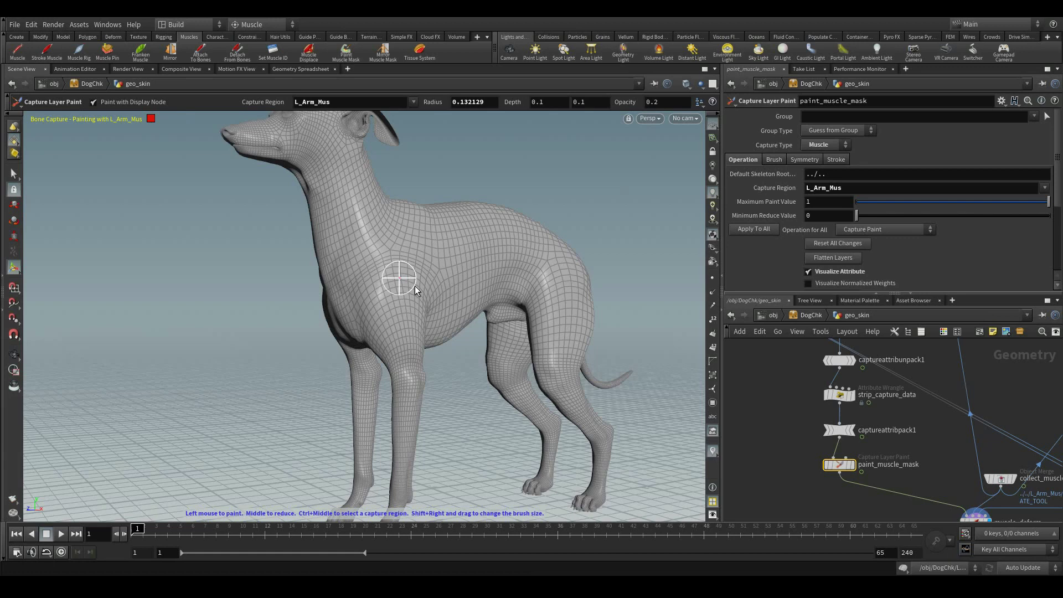
right_click_drag(414, 286, 424, 276, "shift")
left_click(668, 103)
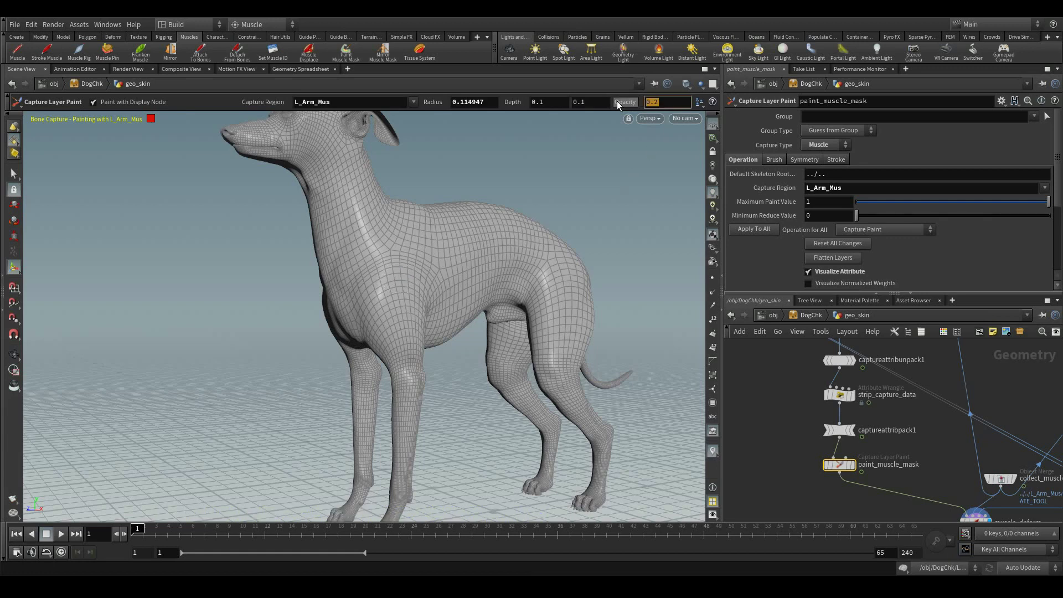
right_click(401, 285)
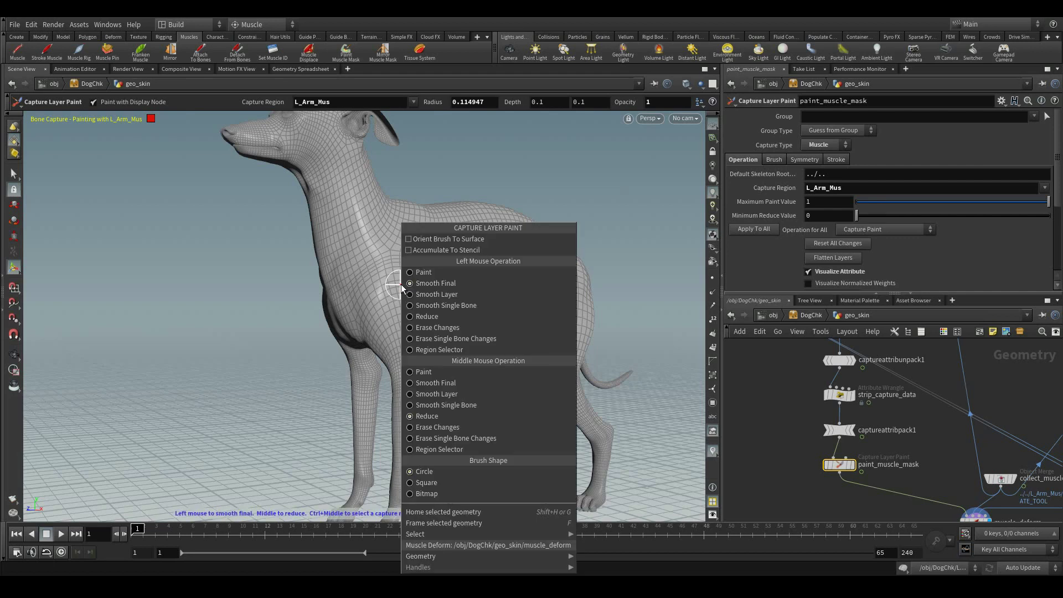
left_click(425, 276)
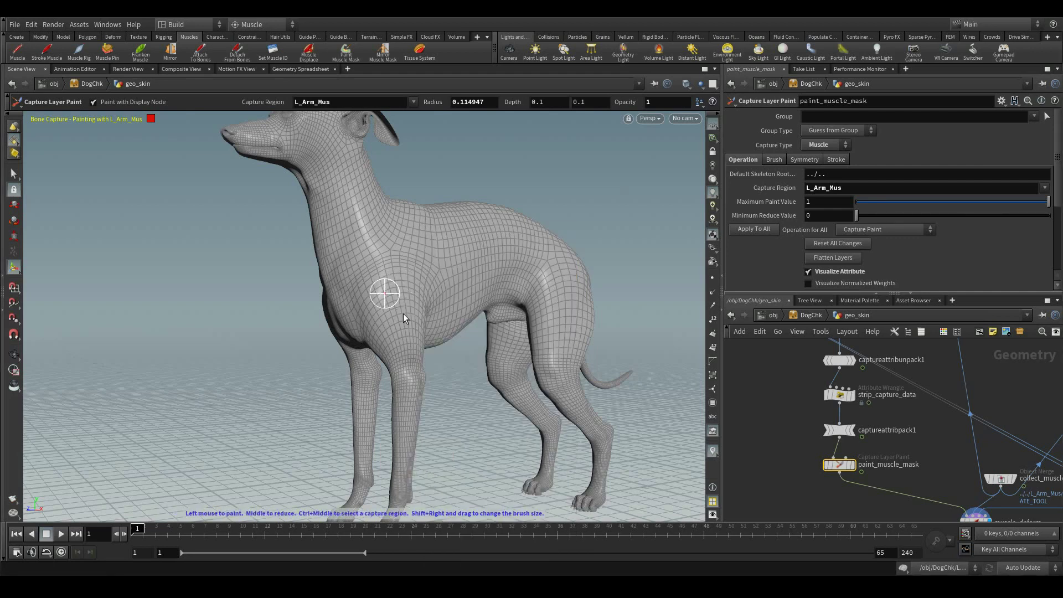
key("ctrl+z")
Go to frame 25, enlarge the brush radius to about 0.217 and paint the L_Arm_Mus mask over the left shoulder and upper arm
scroll(499, 313, "up", 5)
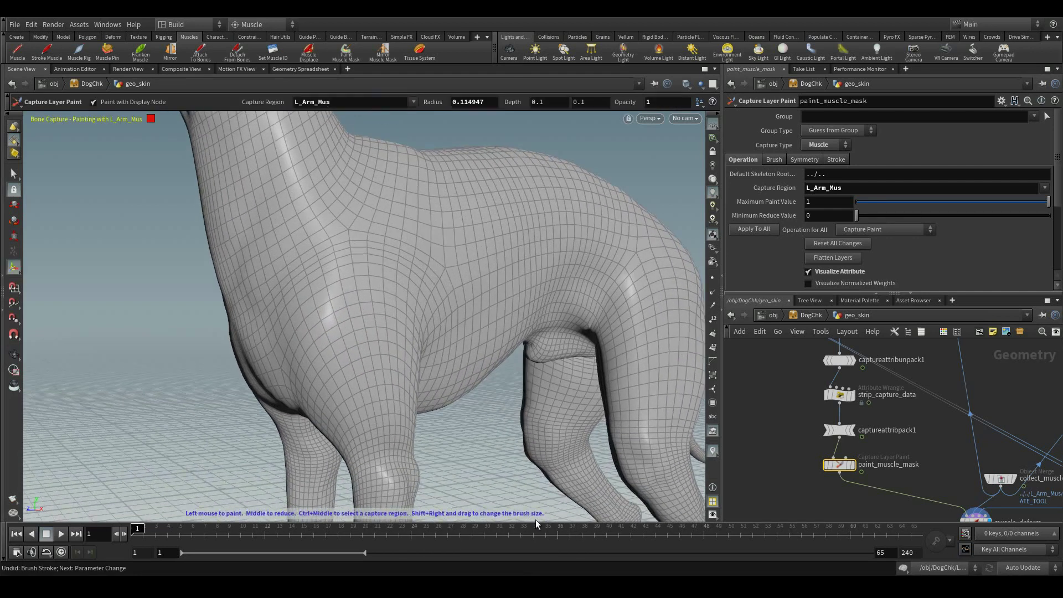
left_click(423, 530)
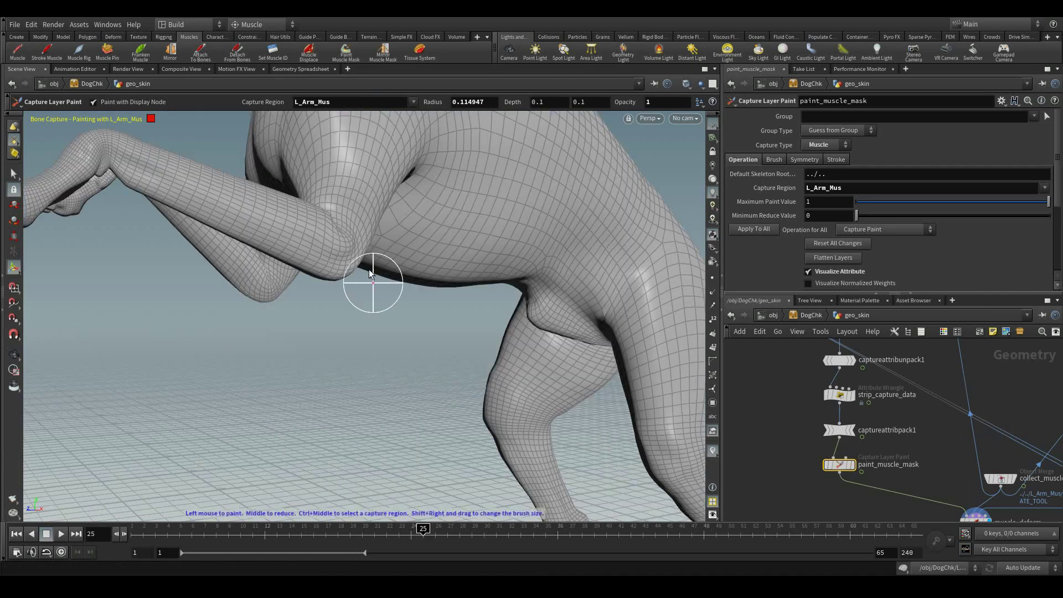
left_click_drag(373, 281, 363, 313, "alt")
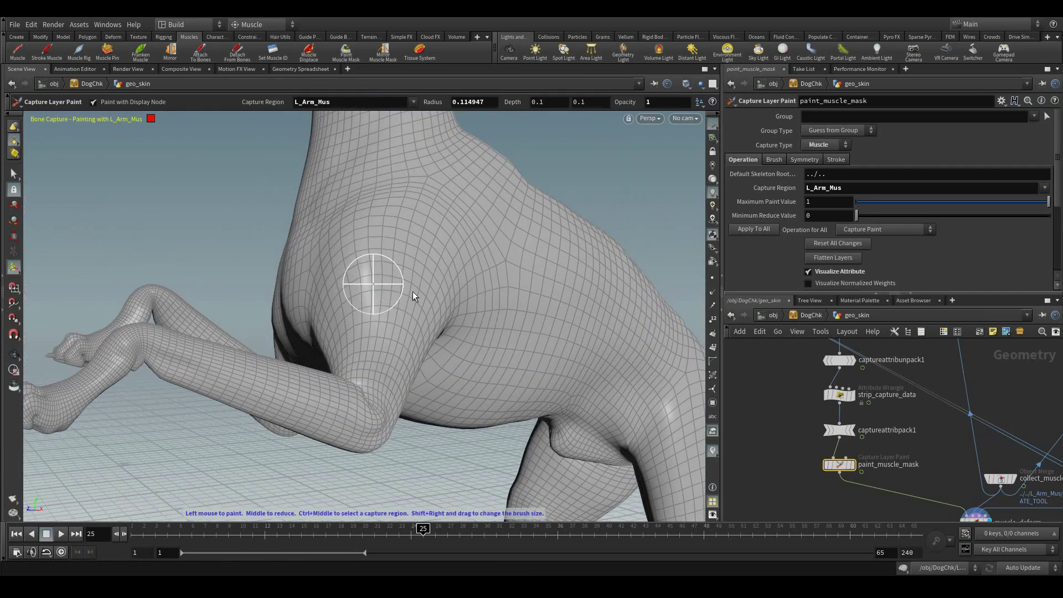
scroll(415, 291, "up", 2)
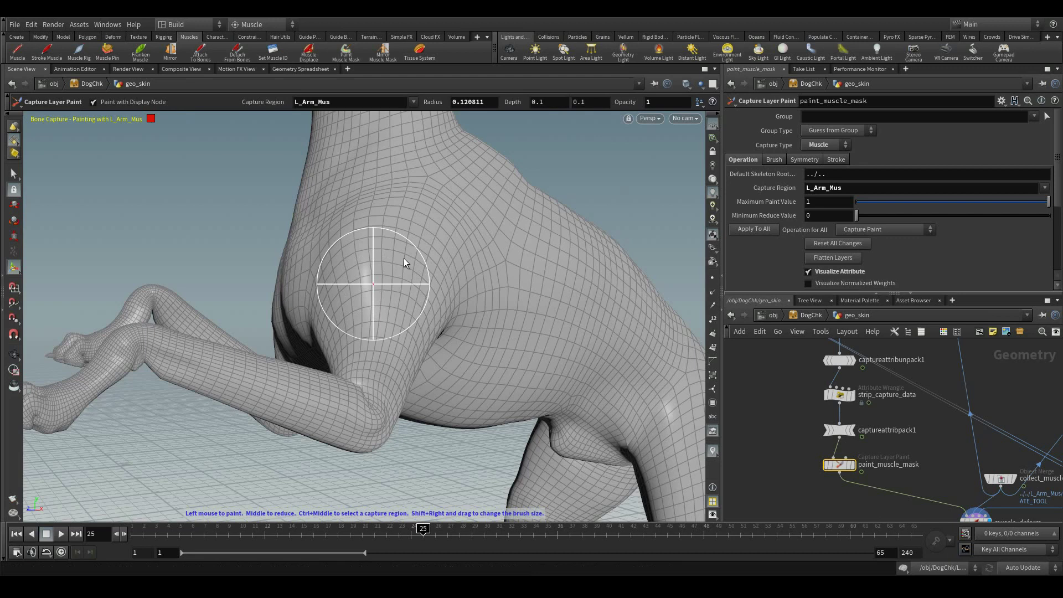
right_click_drag(401, 244, 387, 277, "shift")
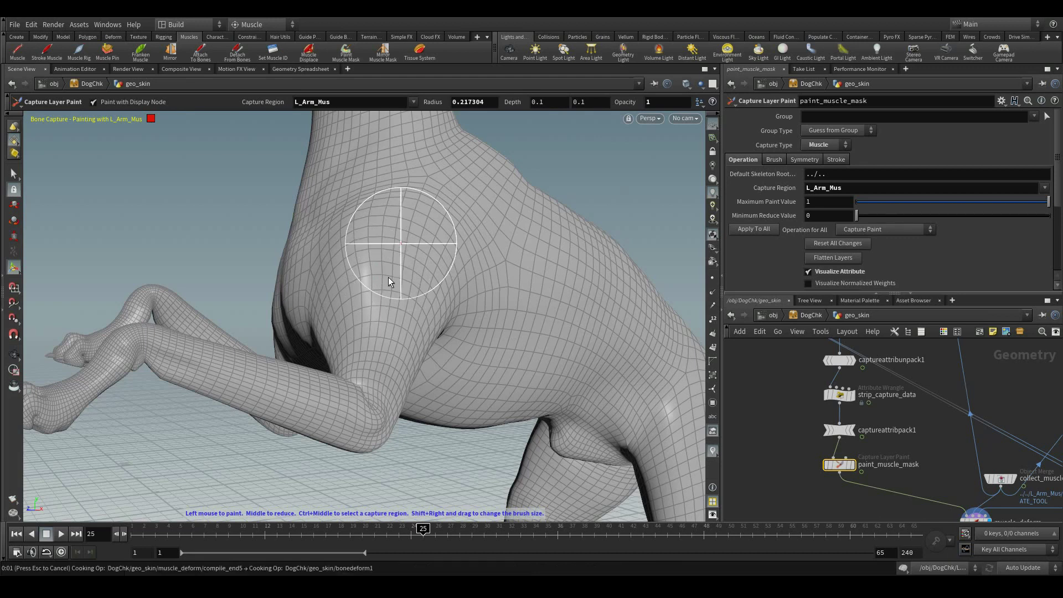
mouse_move(387, 277)
left_mouse_down()
mouse_move(430, 324)
mouse_move(417, 358)
left_mouse_up()
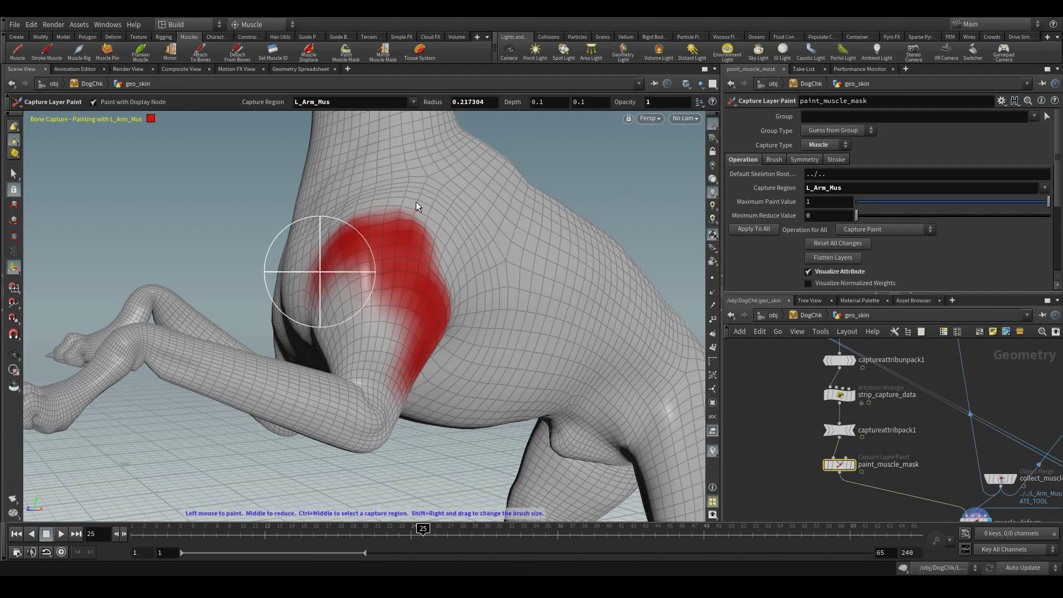
left_click_drag(451, 289, 447, 311)
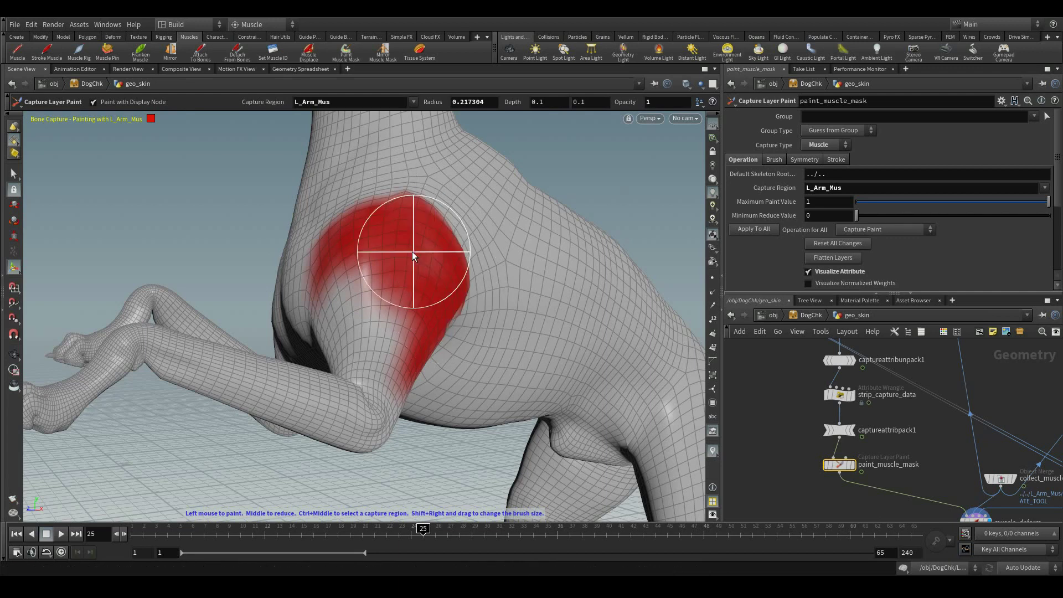
Display paint_muscle_mask and extend the L_Arm_Mus mask toward the rear of the shoulder, checking its coverage from the side
mouse_move(843, 464)
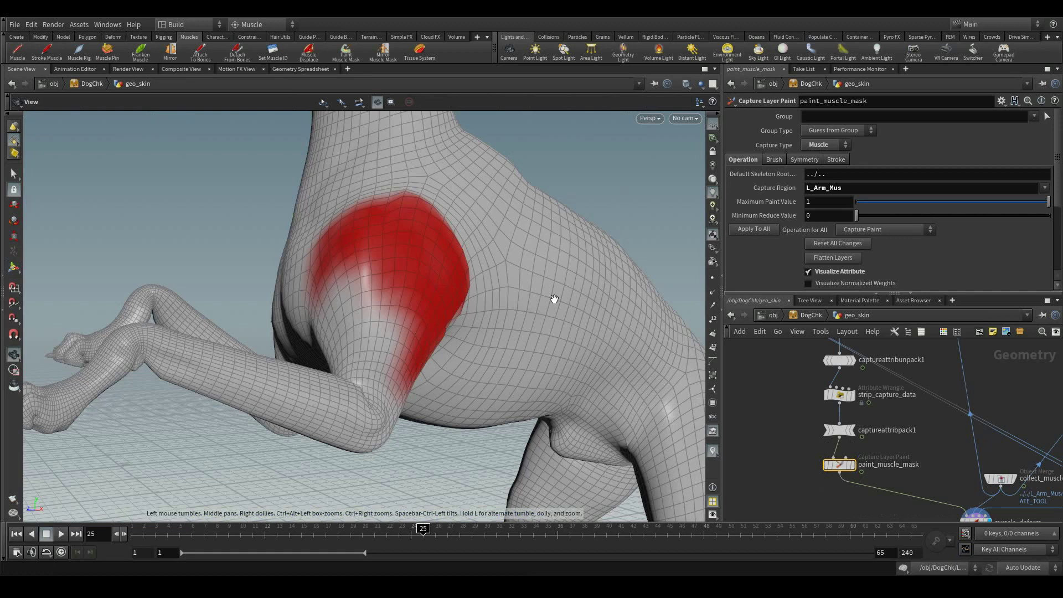
left_click_drag(550, 301, 417, 290, "alt")
left_click_drag(476, 264, 467, 320)
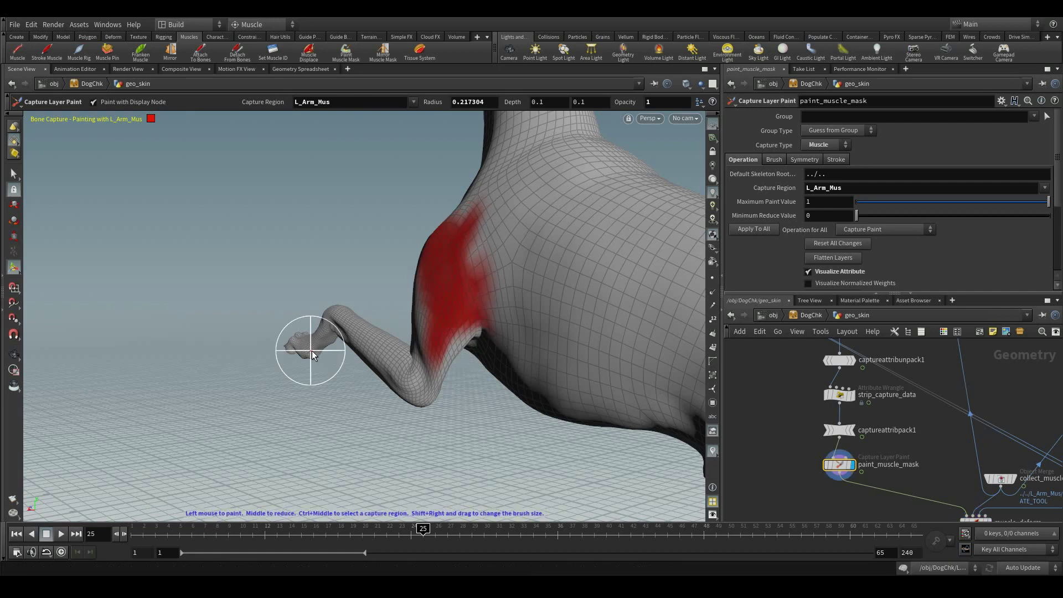
key("Escape")
mouse_move(475, 368)
left_mouse_down()
mouse_move(368, 356)
mouse_move(199, 515)
left_mouse_up()
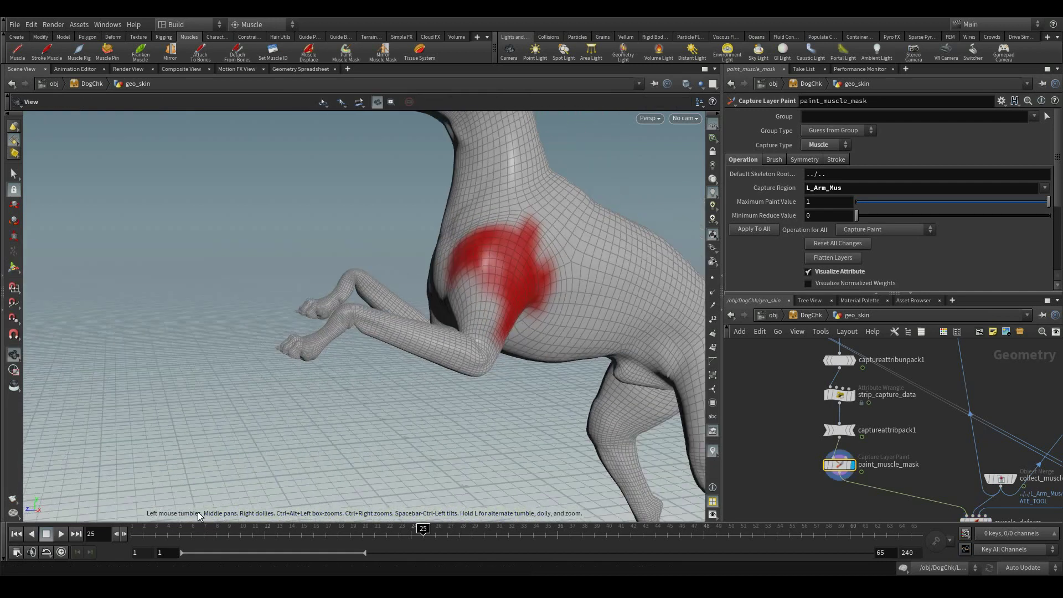
Return to frame 3 and fill in the L_Arm_Mus mask over the left shoulder and upper arm, reducing the brush radius to about 0.158
left_click(155, 531)
middle_click_drag(380, 438, 257, 336)
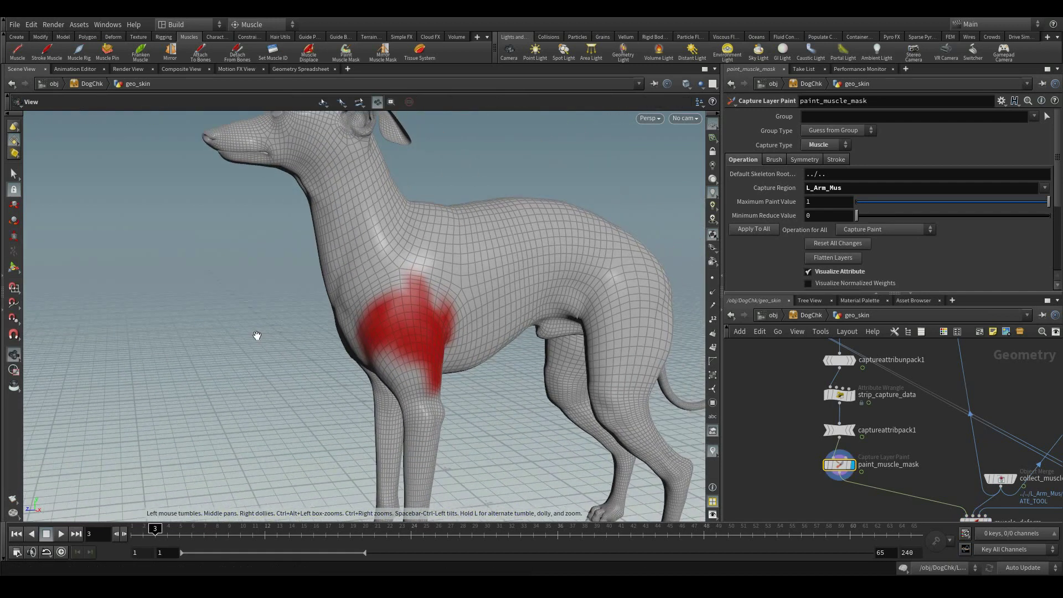
scroll(257, 336, "up", 5)
key("Return")
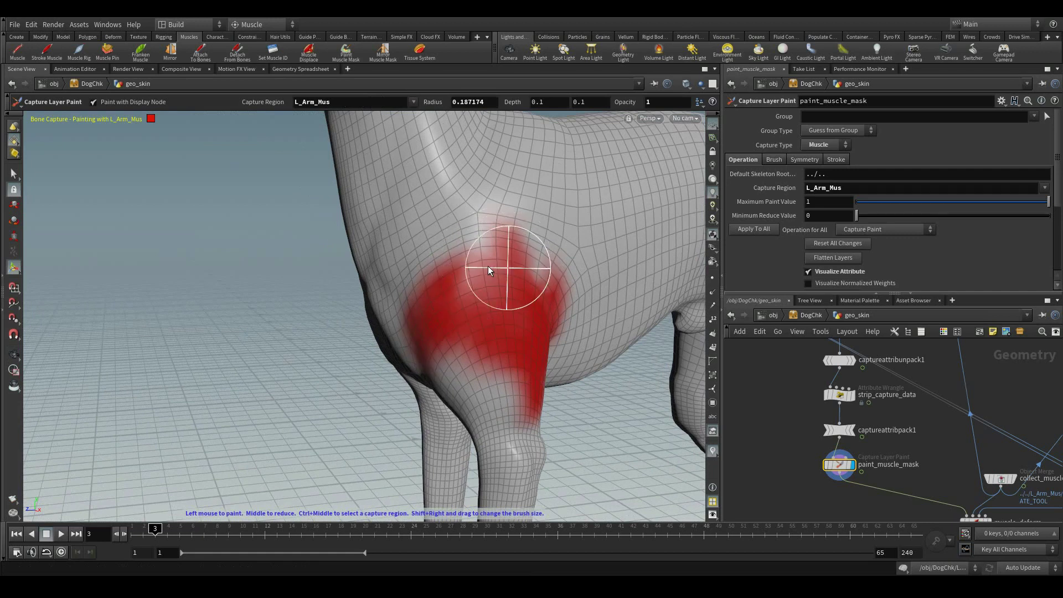
mouse_move(488, 269)
left_mouse_down()
mouse_move(484, 243)
mouse_move(548, 304)
mouse_move(491, 300)
mouse_move(464, 386)
mouse_move(470, 369)
mouse_move(510, 382)
mouse_move(455, 370)
mouse_move(441, 381)
mouse_move(545, 352)
left_mouse_up()
mouse_move(422, 354)
left_mouse_down()
mouse_move(423, 424)
mouse_move(493, 367)
mouse_move(546, 354)
left_mouse_up()
mouse_move(393, 426)
left_mouse_down()
mouse_move(371, 437)
mouse_move(294, 420)
mouse_move(131, 434)
left_mouse_up()
mouse_move(502, 354)
left_mouse_down("alt")
mouse_move(436, 351)
mouse_move(472, 375)
mouse_move(474, 363)
mouse_move(570, 325)
left_mouse_up("alt")
mouse_move(404, 302)
left_mouse_down("alt")
mouse_move(435, 290)
mouse_move(383, 398)
left_mouse_up("alt")
mouse_move(402, 338)
left_mouse_down("alt")
mouse_move(344, 367)
mouse_move(437, 304)
mouse_move(408, 344)
mouse_move(275, 360)
mouse_move(467, 351)
mouse_move(444, 322)
left_mouse_up("alt")
Set the brush's primary operation to Erase Changes, reduce its radius to about 0.101 and trim the L_Arm_Mus mask along the chest
right_click(431, 159)
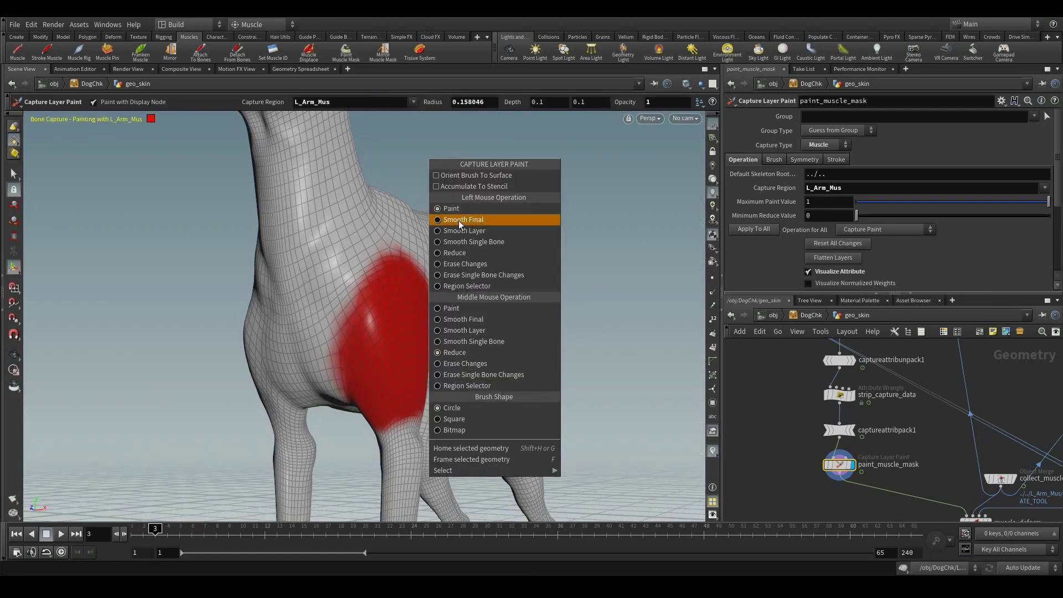
left_click(468, 265)
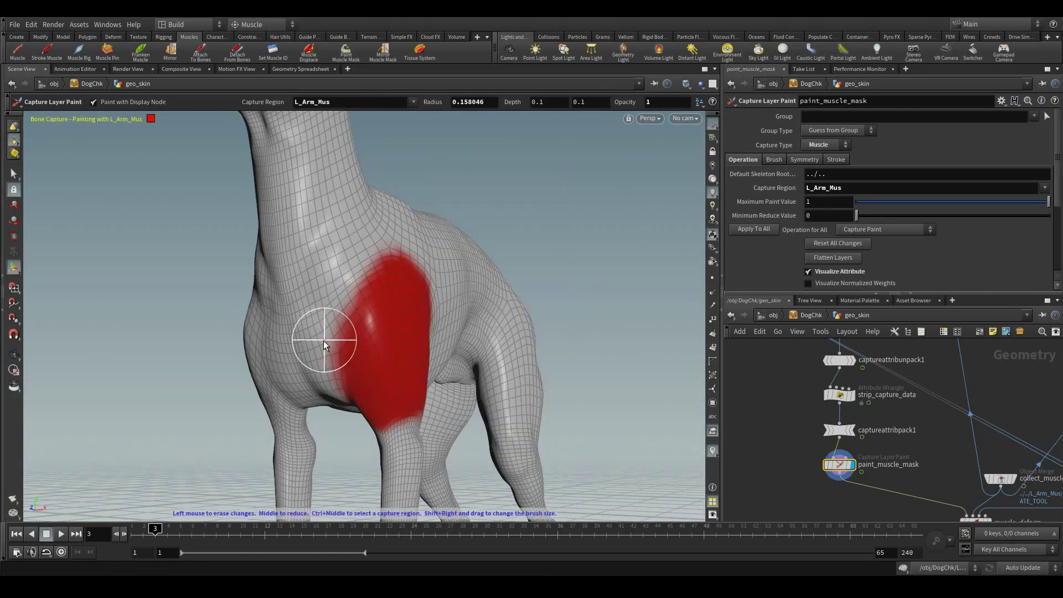
right_click_drag(320, 344, 325, 330, "shift")
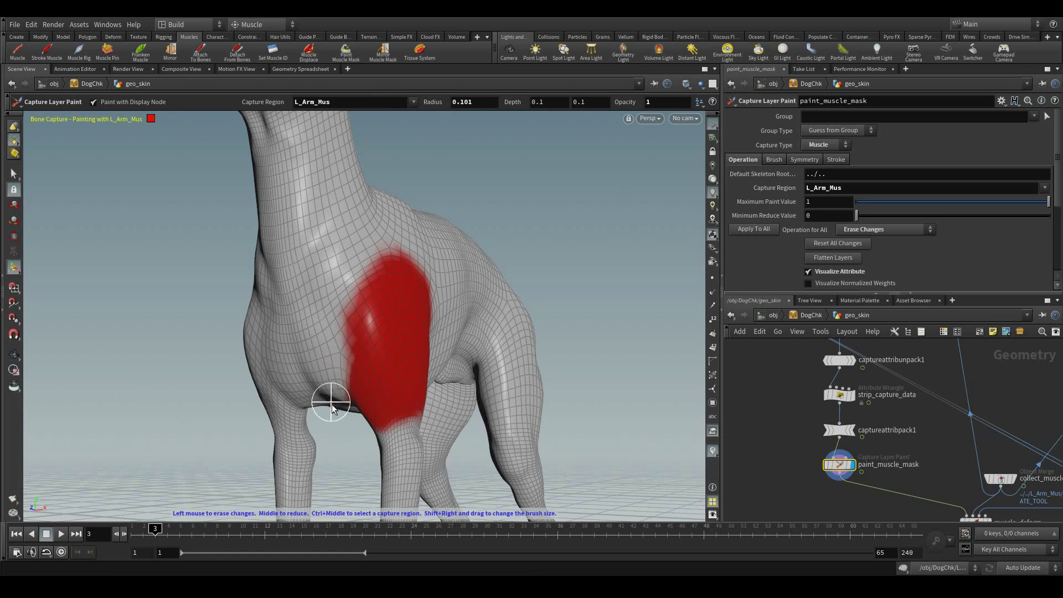
Switch the brush's primary operation to Smooth Final and soften the L_Arm_Mus mask edges around the shoulder and upper arm
right_click(497, 226)
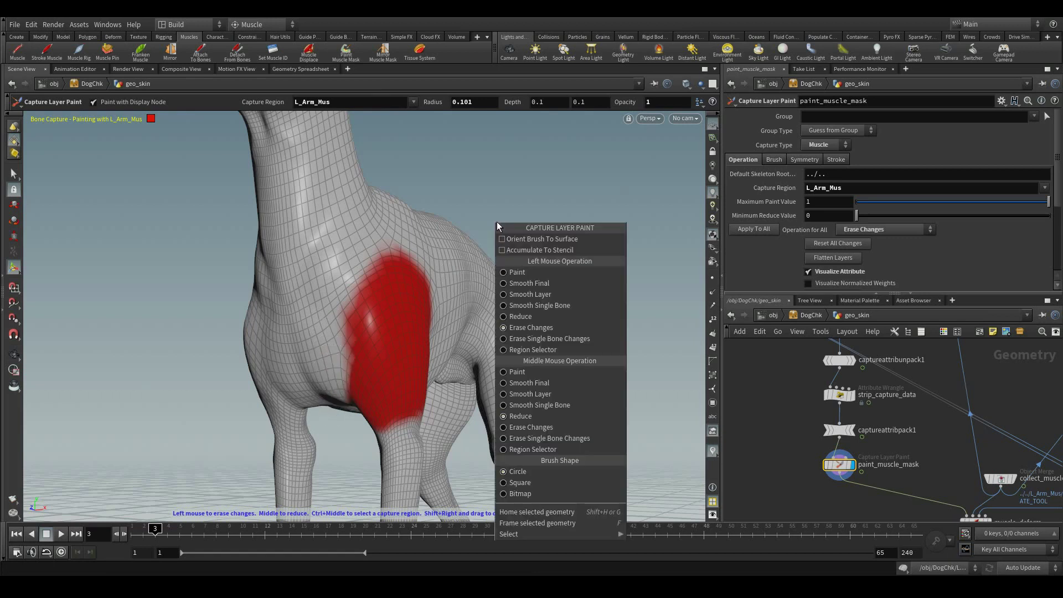
left_click(520, 283)
mouse_move(336, 385)
left_mouse_down()
mouse_move(386, 270)
mouse_move(415, 273)
left_mouse_up()
left_click_drag(443, 326, 316, 323, "alt")
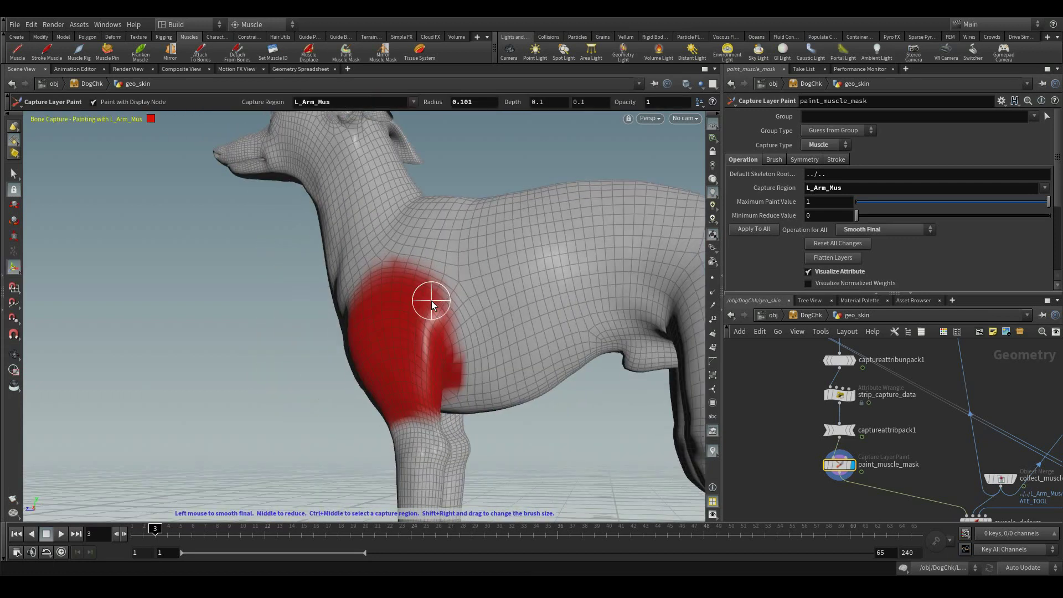
mouse_move(432, 304)
left_mouse_down()
mouse_move(460, 370)
mouse_move(451, 348)
mouse_move(447, 426)
mouse_move(402, 434)
left_mouse_up()
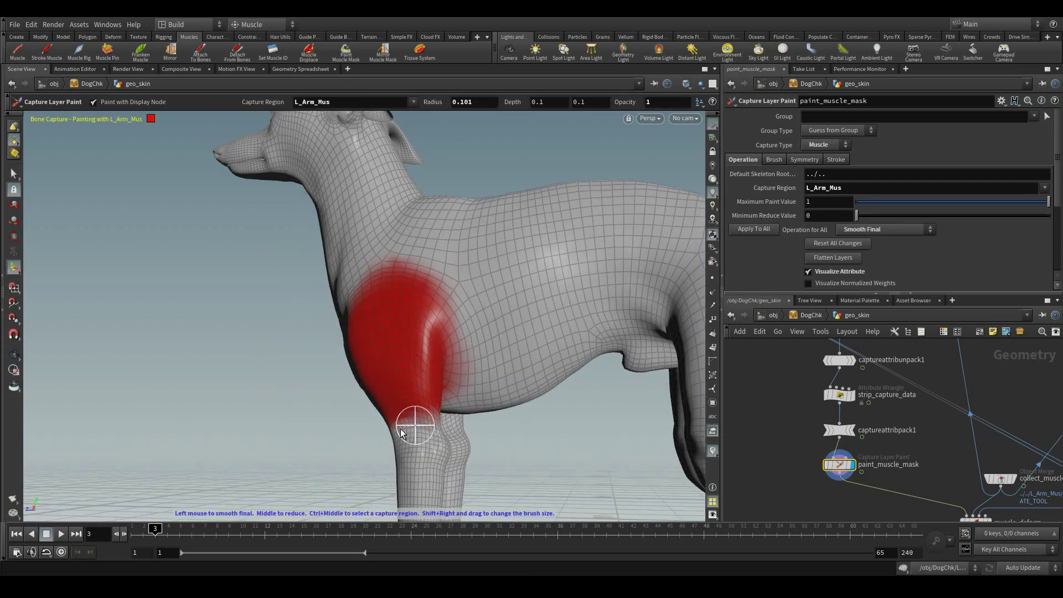
mouse_move(300, 444)
left_mouse_down("alt")
mouse_move(443, 429)
mouse_move(220, 428)
left_mouse_up("alt")
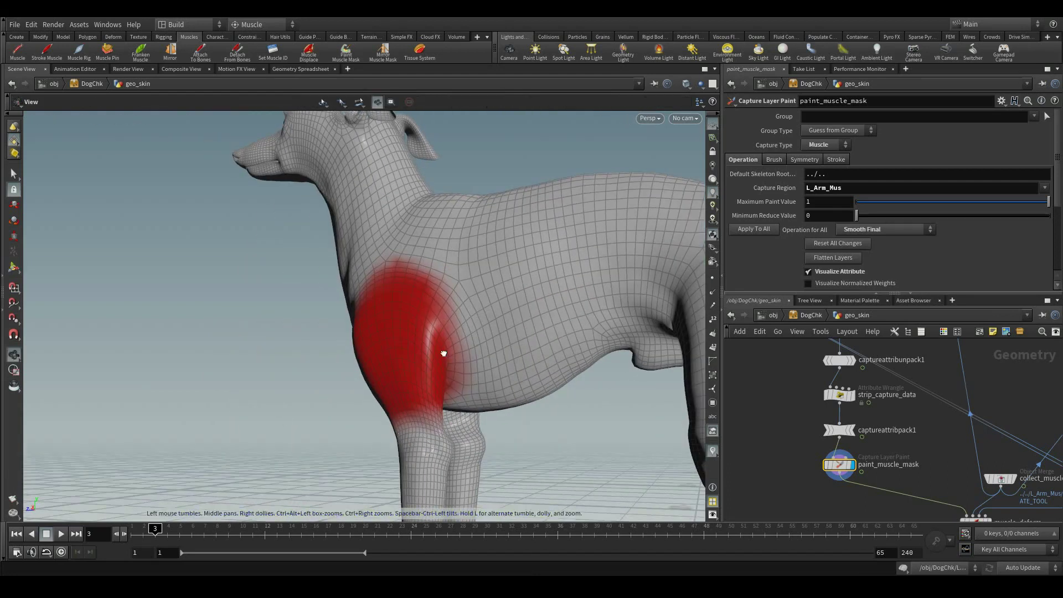
left_click_drag(444, 351, 496, 352, "alt")
key("Escape")
mouse_move(325, 325)
left_mouse_down()
mouse_move(432, 349)
mouse_move(339, 310)
mouse_move(389, 356)
mouse_move(396, 380)
mouse_move(430, 392)
left_mouse_up()
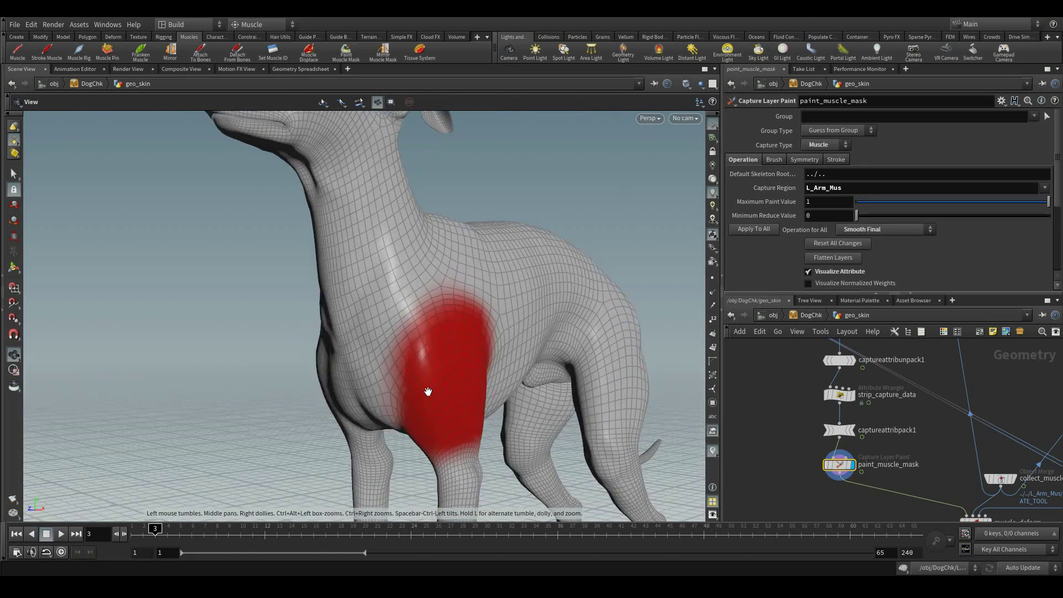
Ghost the other objects and pick the throat muscle as the capture region, Neck_Mus
key("Return")
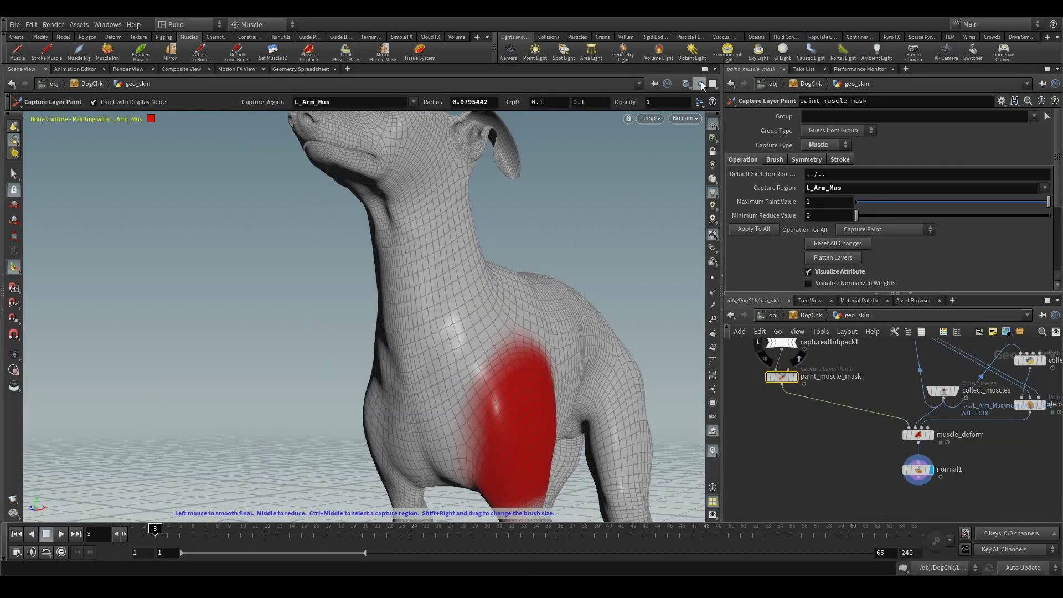
left_click(701, 83)
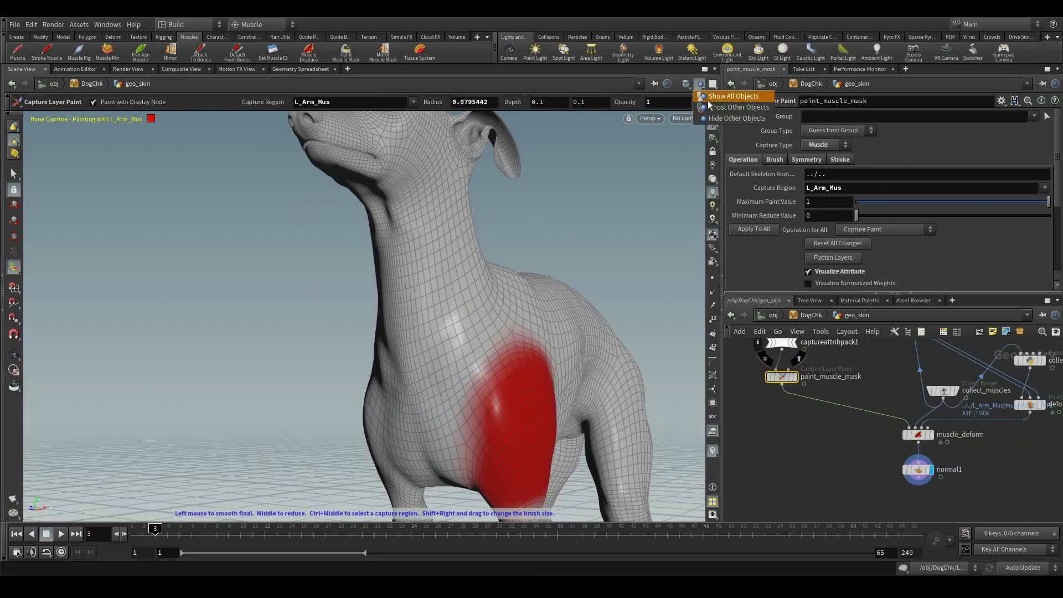
left_click(710, 109)
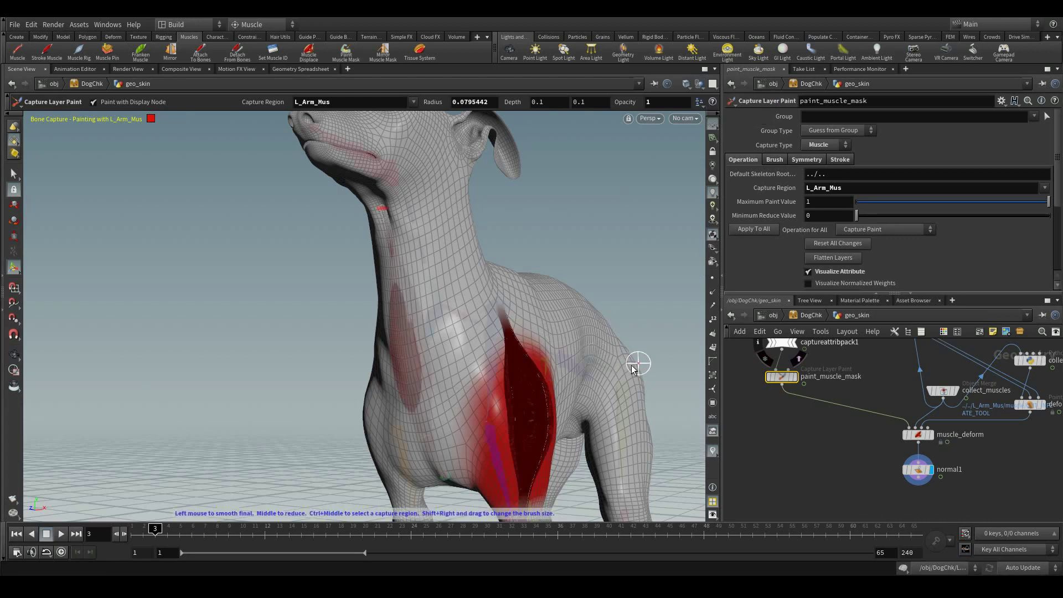
middle_click(419, 352, "ctrl")
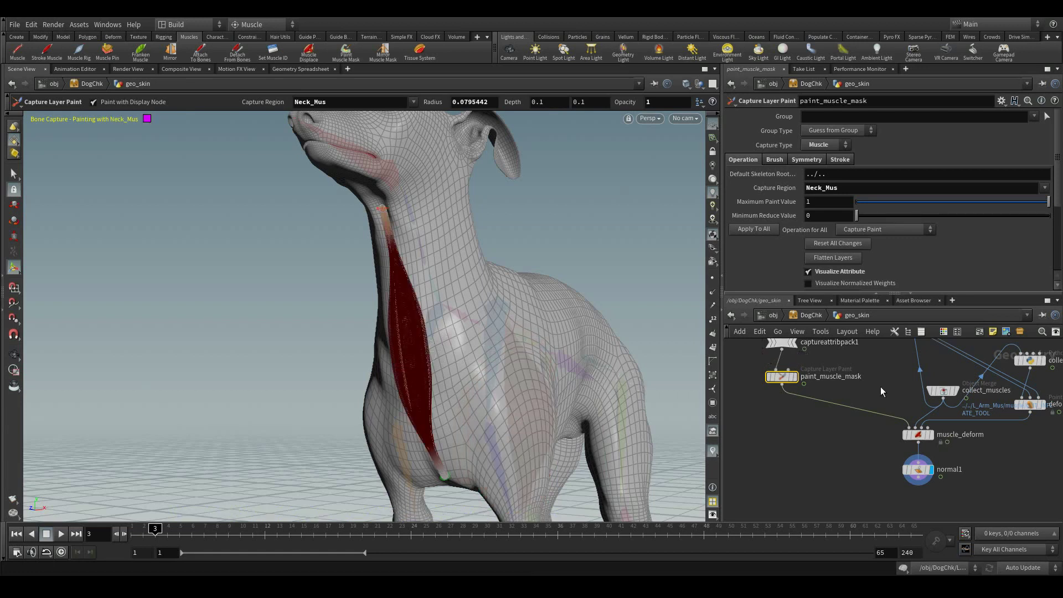
Display paint_muscle_mask, enable Reflective symmetry on it and set the brush's primary operation back to Paint
left_click(795, 376)
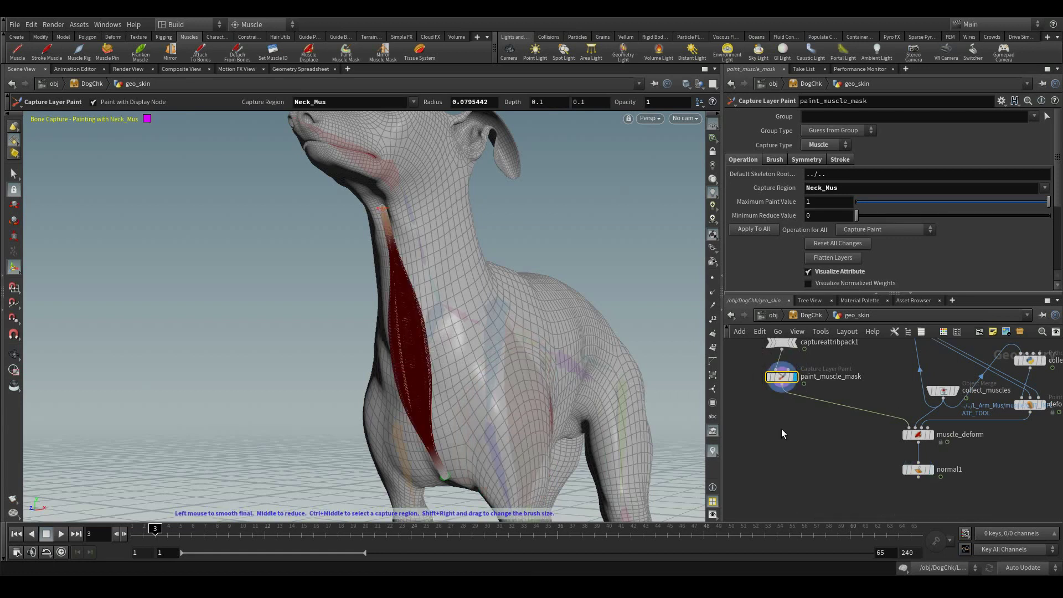
left_click(806, 160)
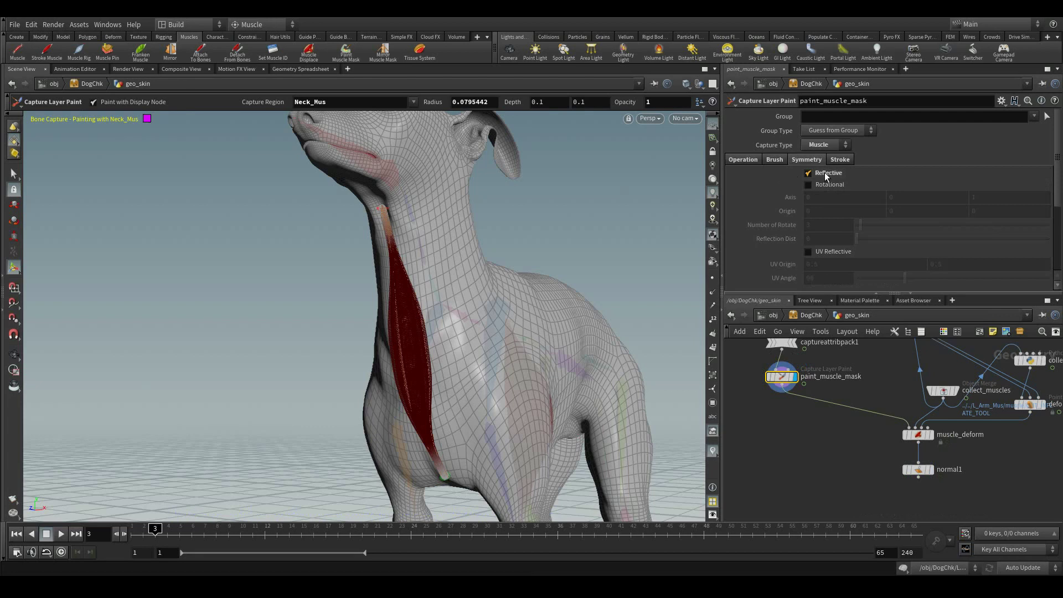
left_click(743, 160)
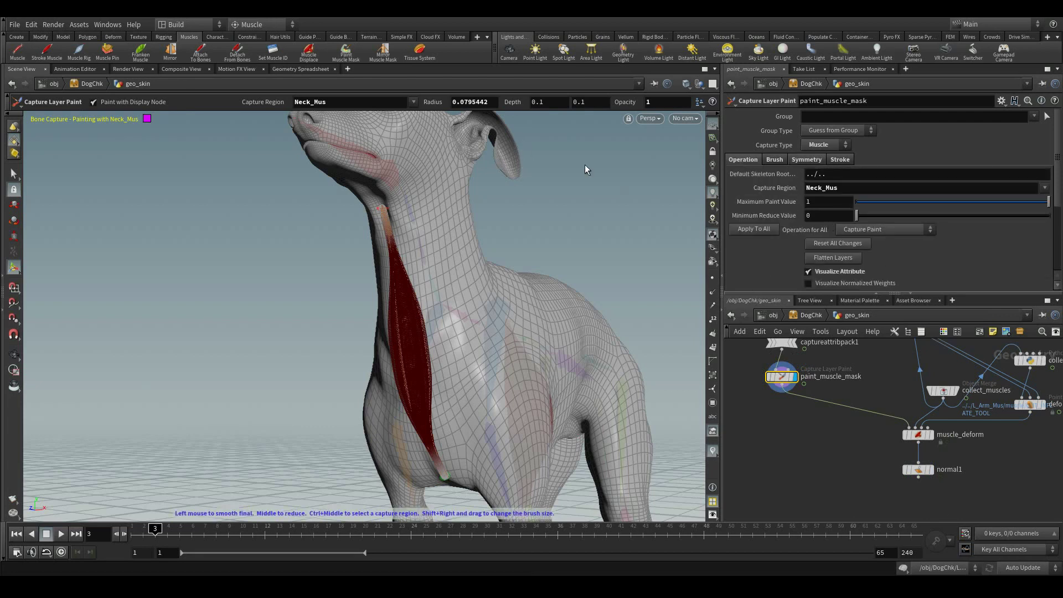
right_click(553, 233)
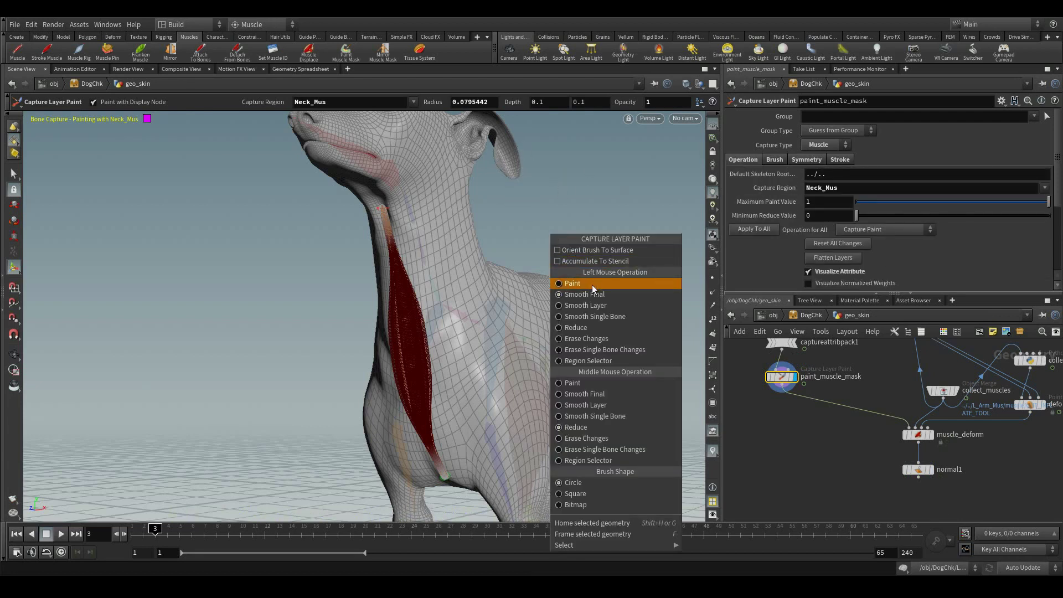
left_click(592, 284)
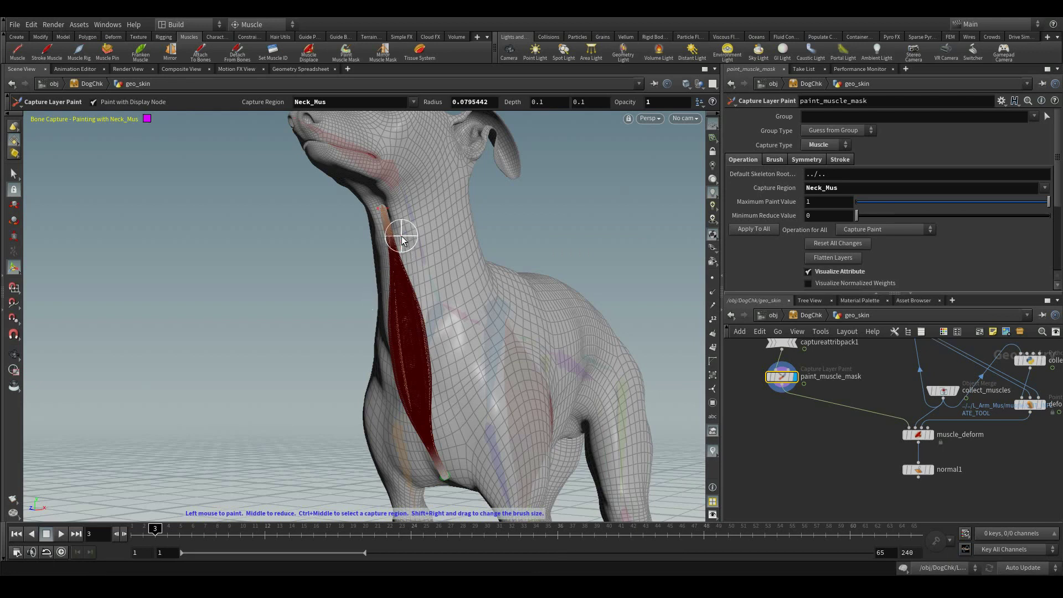
Paint trial Neck_Mus mask strokes down the front of the neck along the muscle and hide the other objects
left_click_drag(401, 238, 416, 357)
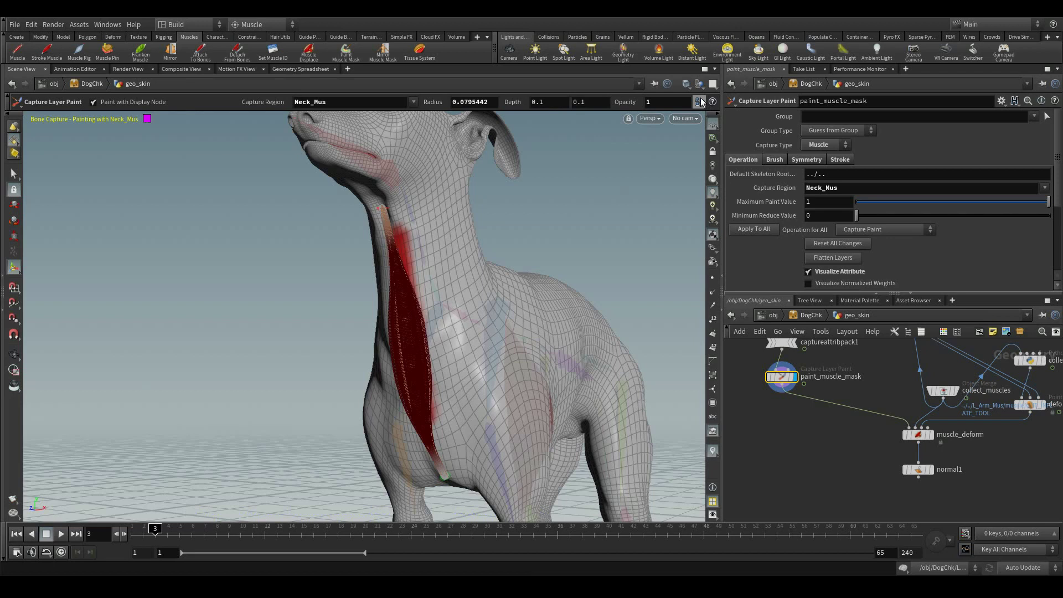
left_click(699, 84)
left_click(704, 118)
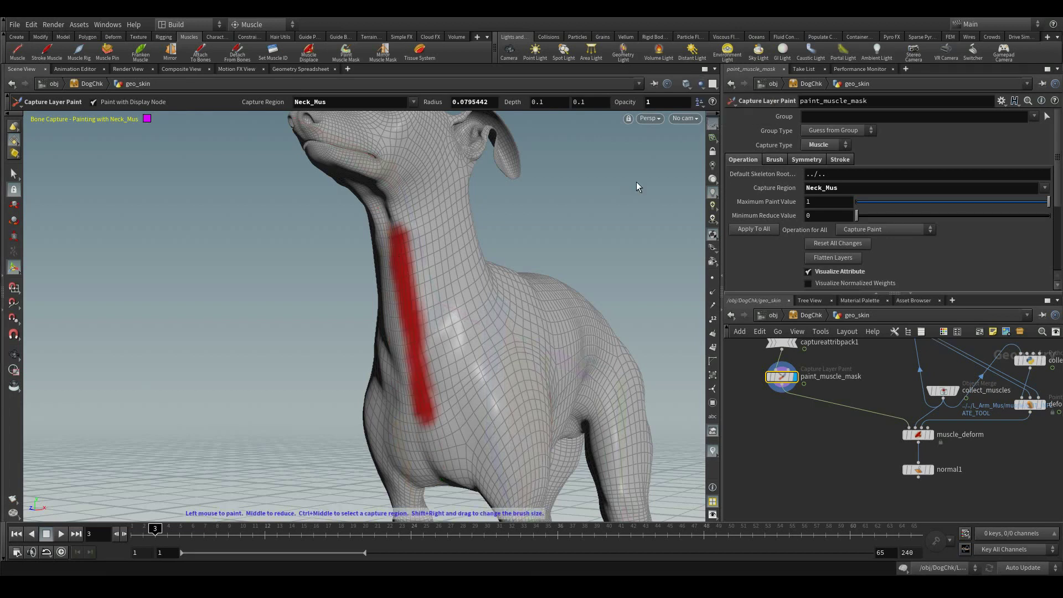
left_click_drag(400, 239, 427, 412)
left_click_drag(443, 309, 489, 296, "alt")
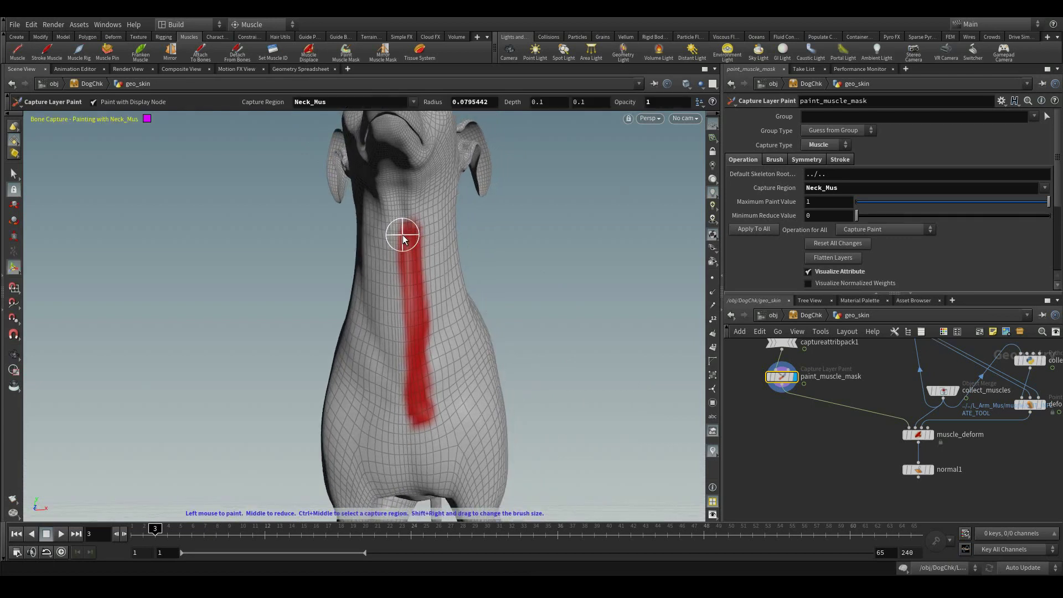
mouse_move(400, 233)
left_mouse_down()
mouse_move(414, 415)
mouse_move(407, 305)
left_mouse_up()
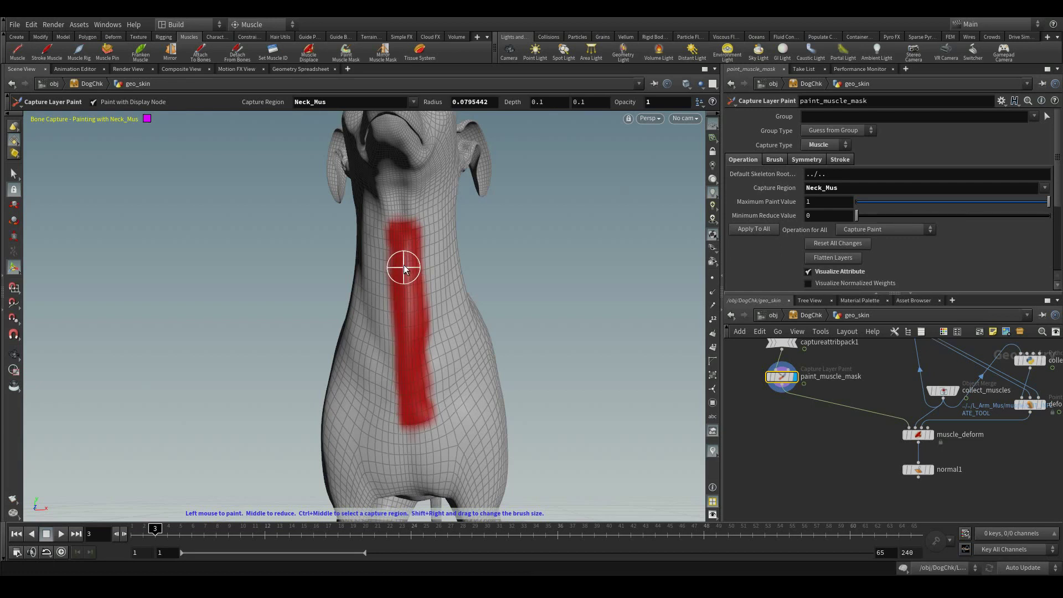
Undo the trial neck strokes and set the reflective symmetry Axis to 1, 0, 0
left_click(812, 159)
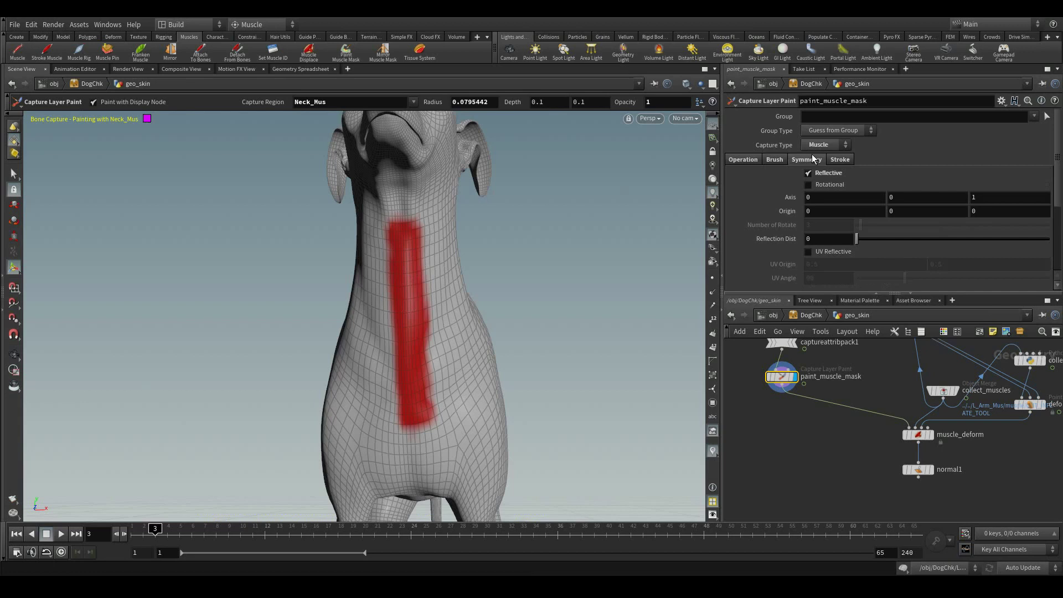
key("ctrl+z")
key("ctrl+z")
key("ctrl+z")
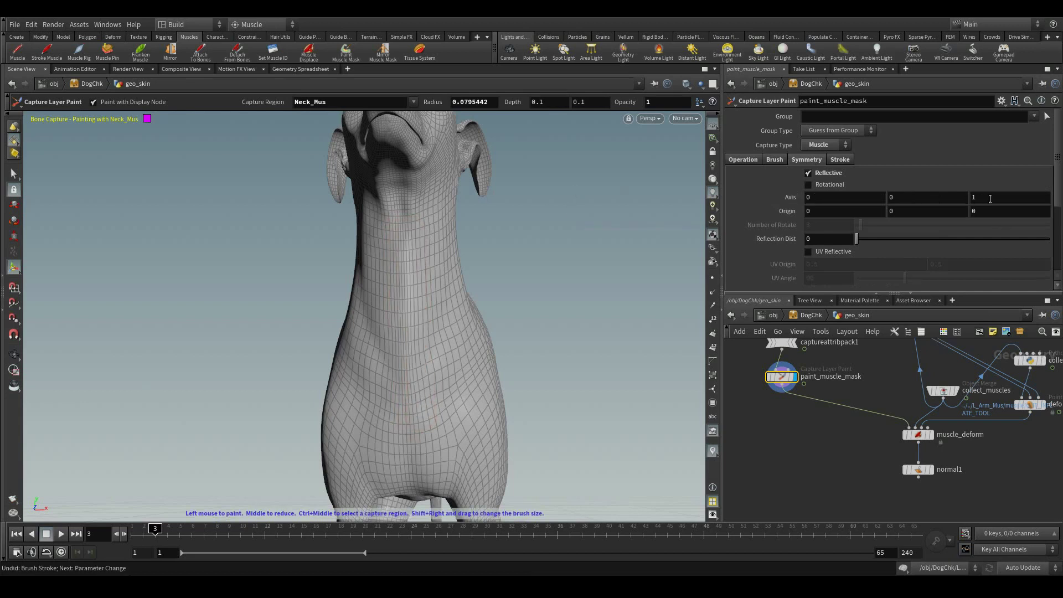
key("Return")
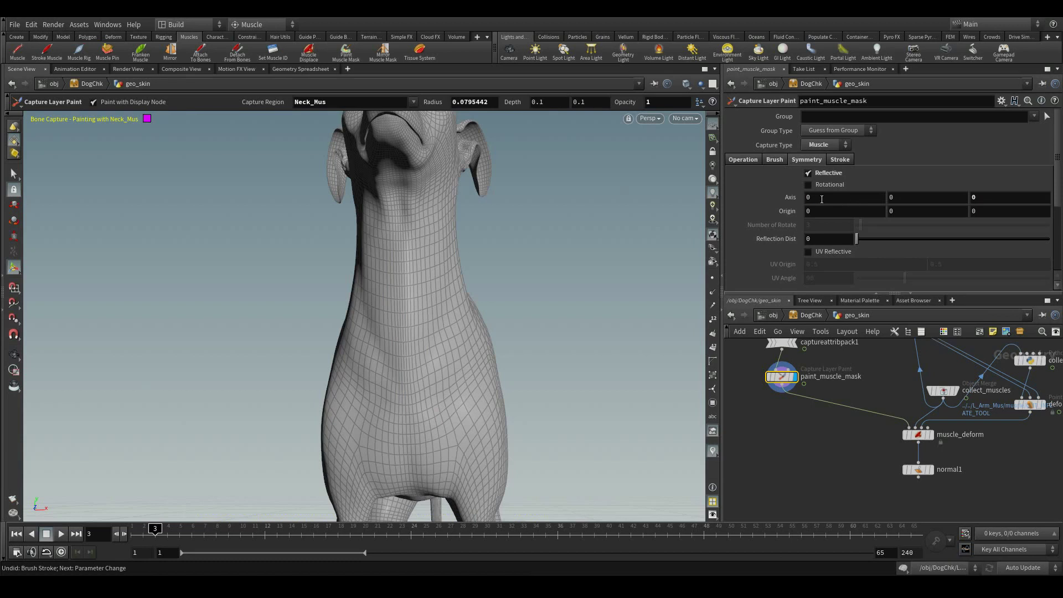
left_click_drag(822, 199, 776, 207)
type("1")
Paint the Neck_Mus mask with mirrored strokes along the front of the neck from throat to upper chest
mouse_move(455, 234)
left_mouse_down("alt")
mouse_move(406, 237)
mouse_move(419, 395)
mouse_move(413, 334)
mouse_move(406, 386)
mouse_move(410, 239)
left_mouse_up("alt")
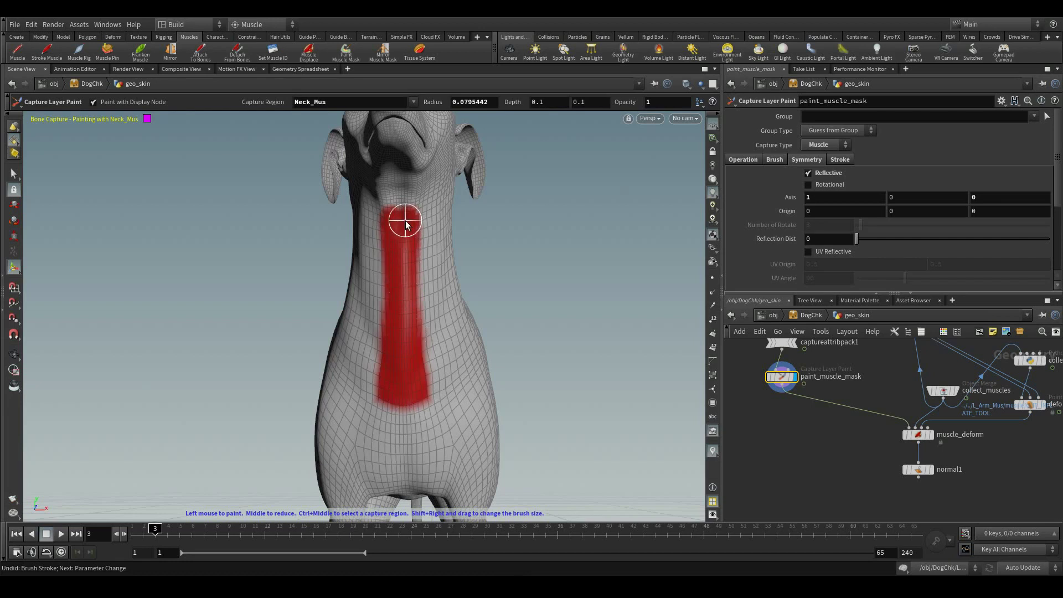
key("Escape")
mouse_move(467, 346)
left_mouse_down()
mouse_move(361, 344)
mouse_move(415, 342)
left_mouse_up()
key("Return")
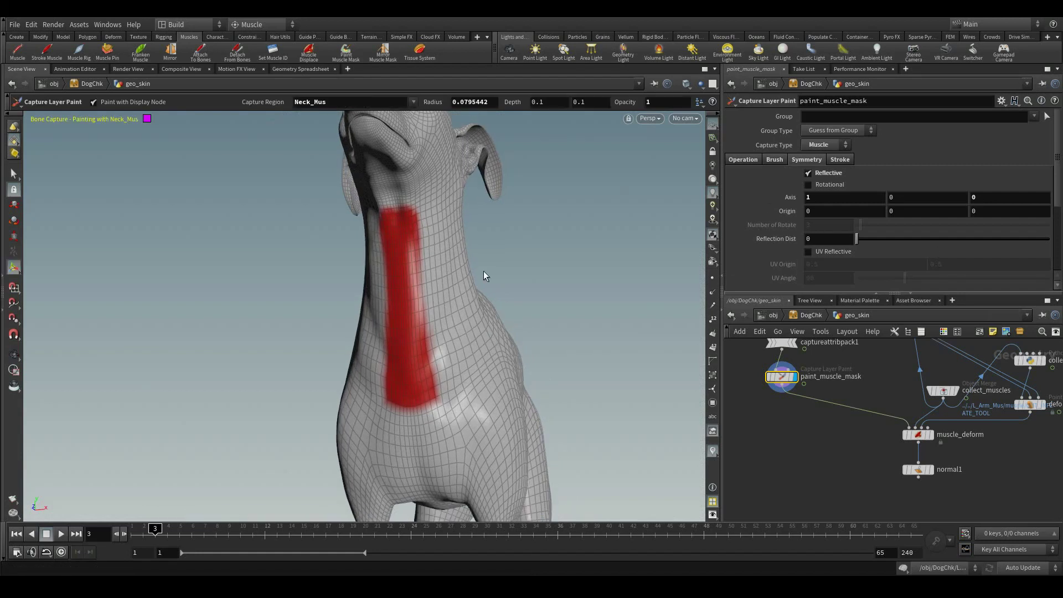
Switch the brush's primary operation to Smooth Final and soften the edges of the Neck_Mus mask
right_click(510, 212)
left_click(536, 273)
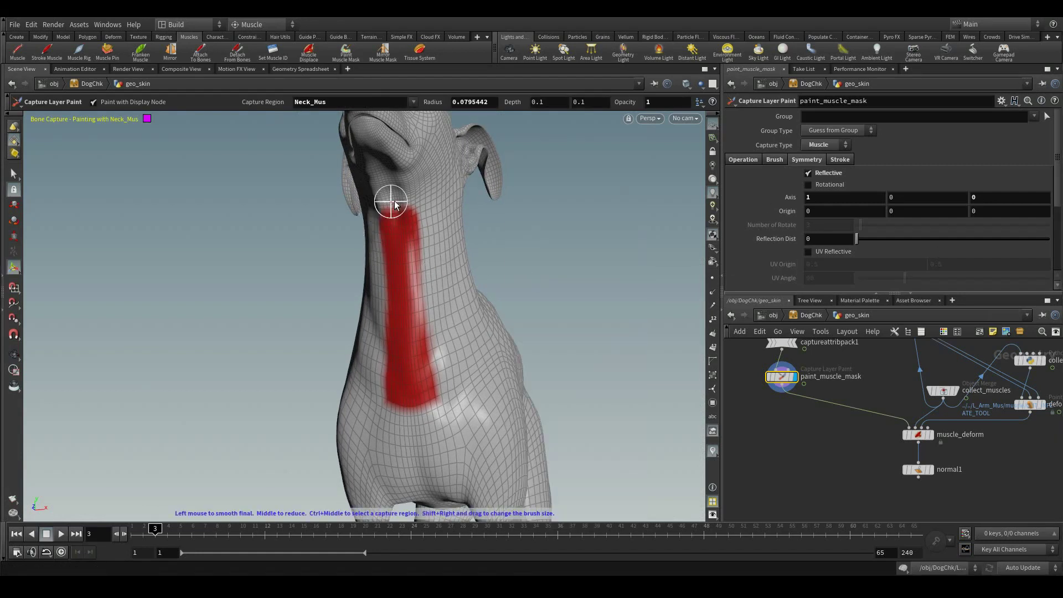
mouse_move(395, 205)
left_mouse_down()
mouse_move(410, 200)
mouse_move(436, 416)
left_mouse_up()
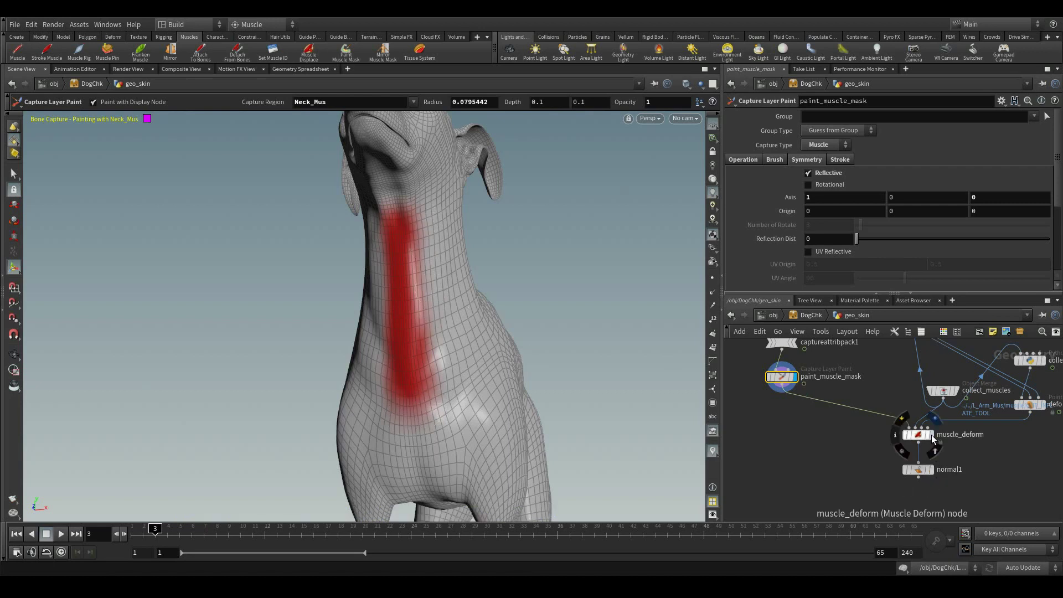
Display muscle_deform and scrub through the animation to frame 23 to examine the masked skin deformation
right_click_drag(667, 289, 524, 297, "alt")
mouse_move(524, 296)
left_mouse_down("alt")
mouse_move(387, 263)
mouse_move(408, 301)
mouse_move(403, 316)
left_mouse_up("alt")
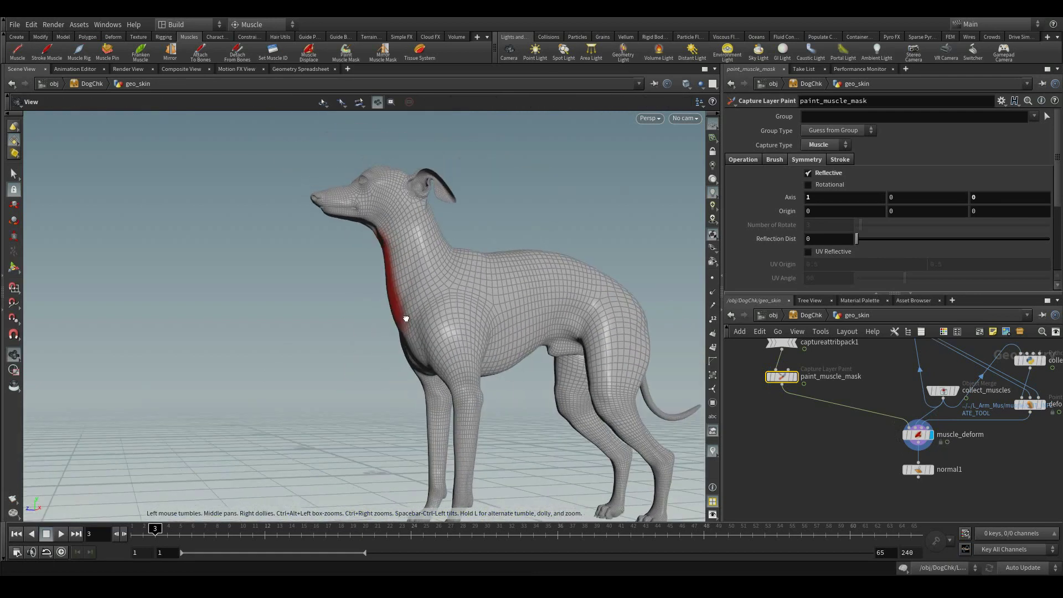
key("Return")
left_click_drag(168, 527, 880, 571)
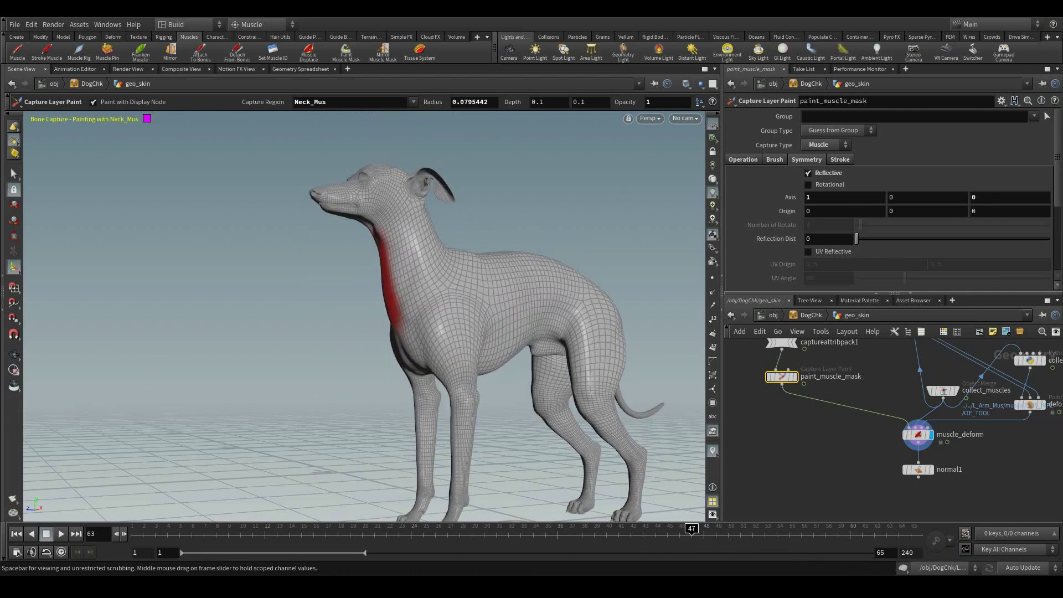
left_click_drag(667, 533, 399, 533)
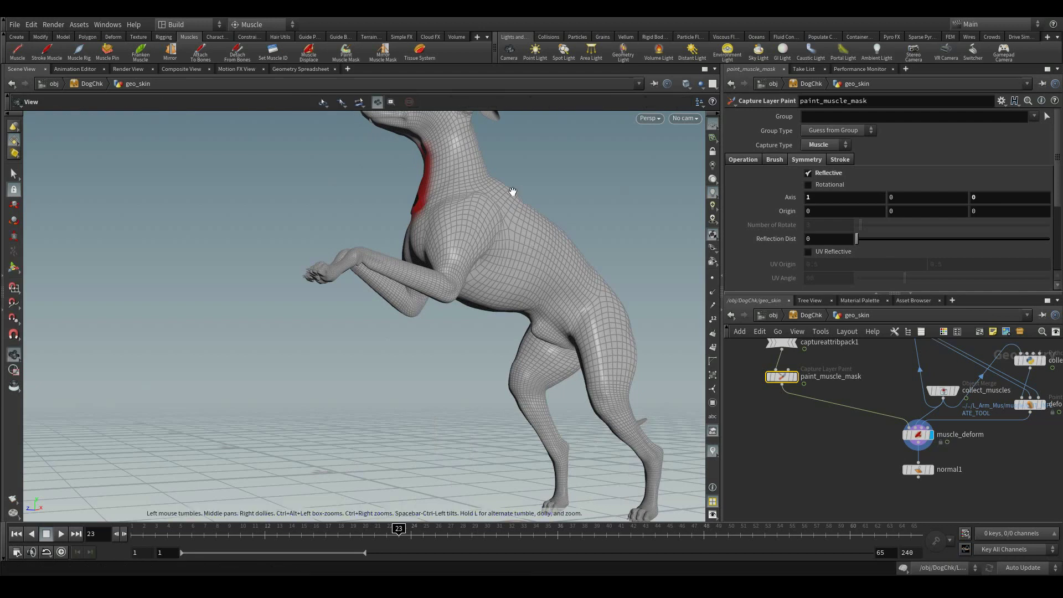
middle_click_drag(509, 192, 477, 287, "alt")
right_click_drag(477, 287, 514, 315, "alt")
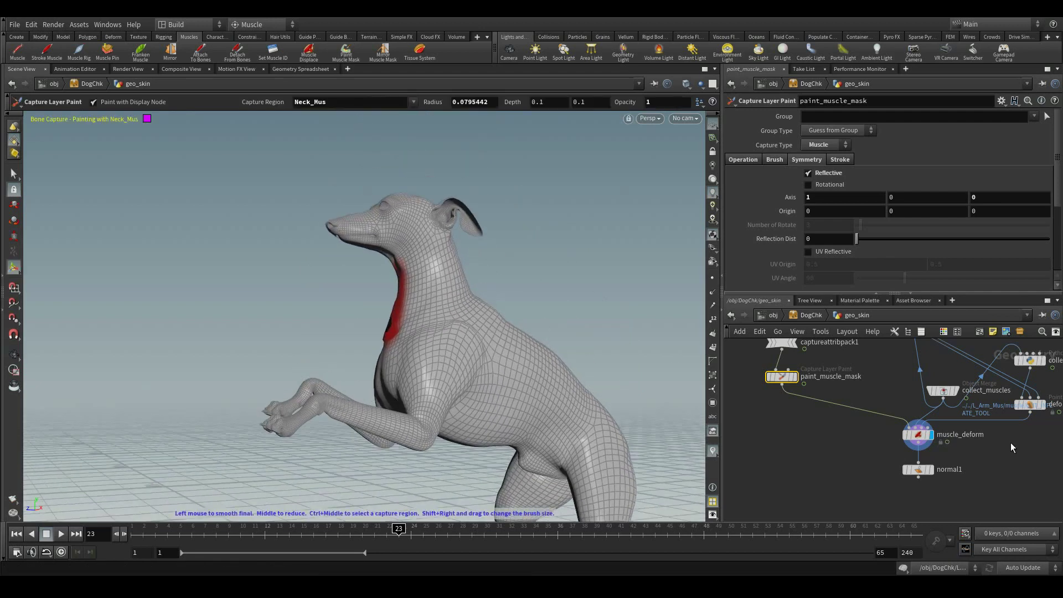
Set the smoothing Global Iterations of the muscle_deform node to 3
left_click(917, 434)
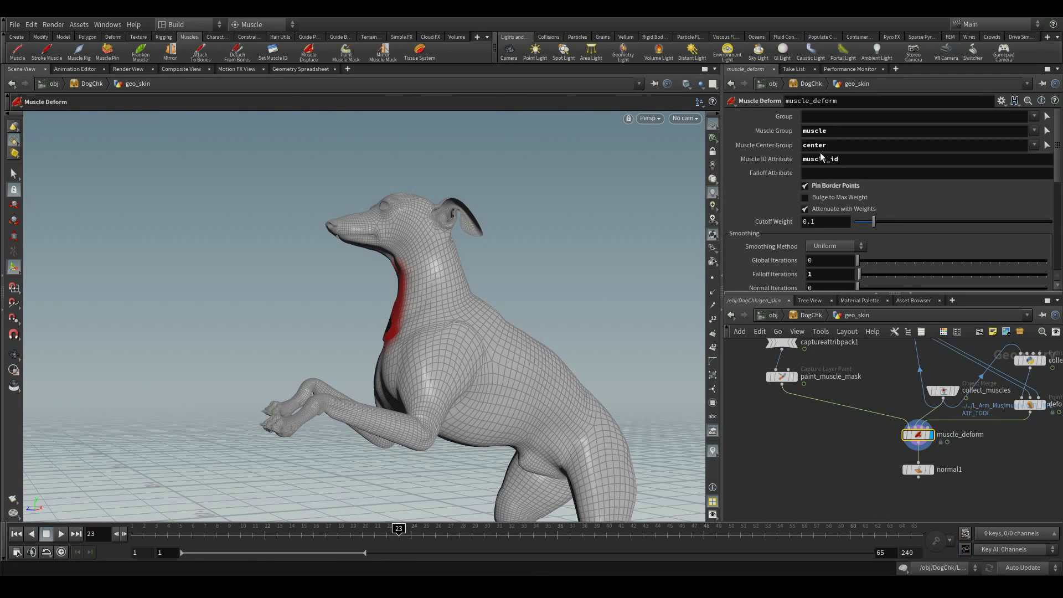
scroll(855, 169, "down", 5)
scroll(848, 174, "up", 5)
scroll(847, 175, "down", 4)
scroll(847, 175, "up", 4)
scroll(849, 187, "down", 6)
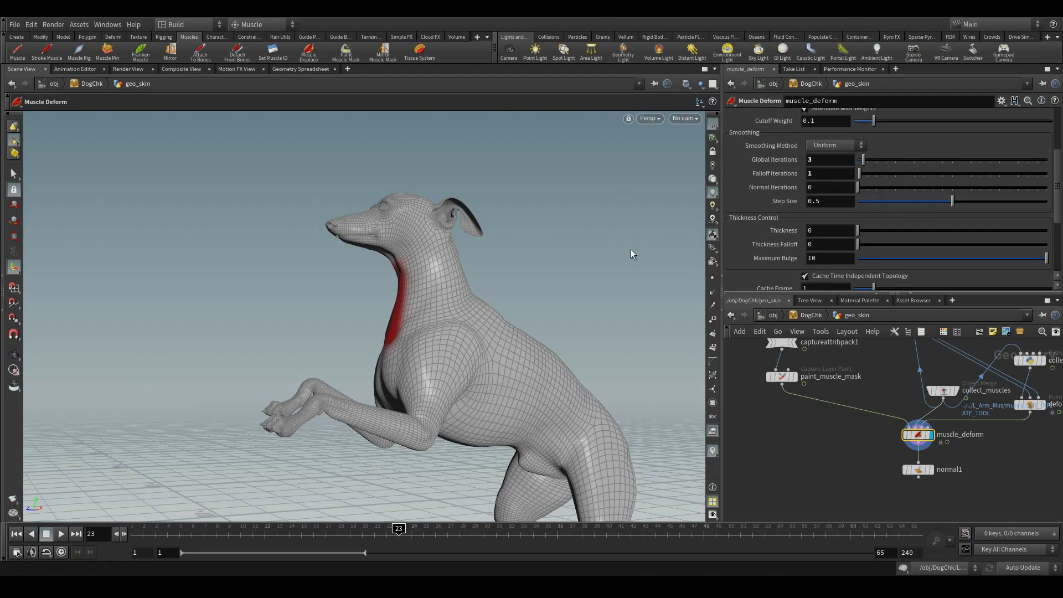
Try raising the center projection Tightness of muscle_deform to 5.37, inspect the neck and chest, and undo the change
scroll(814, 244, "down", 5)
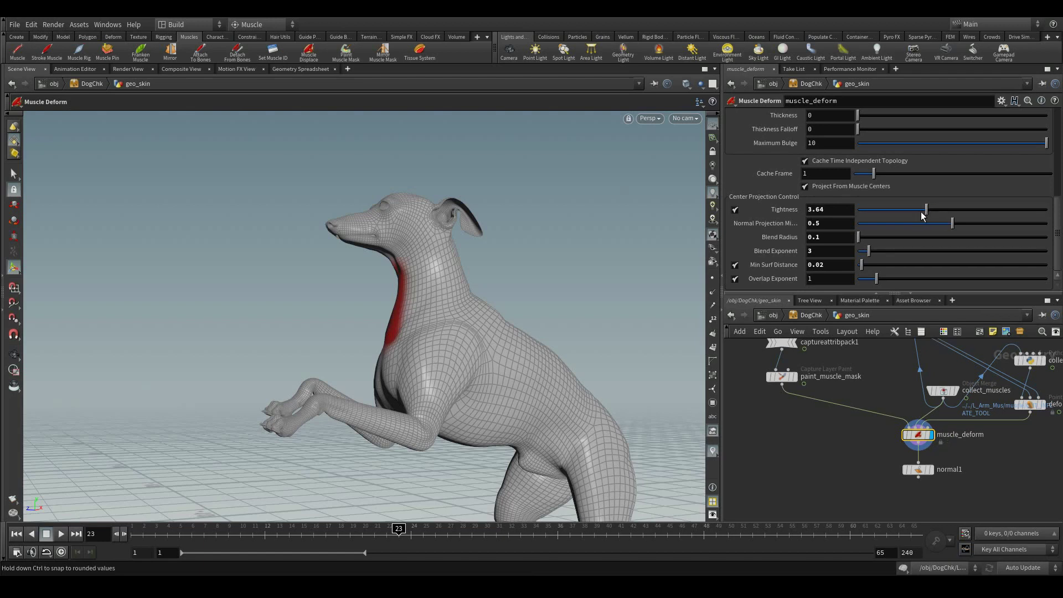
left_click_drag(923, 215, 953, 215)
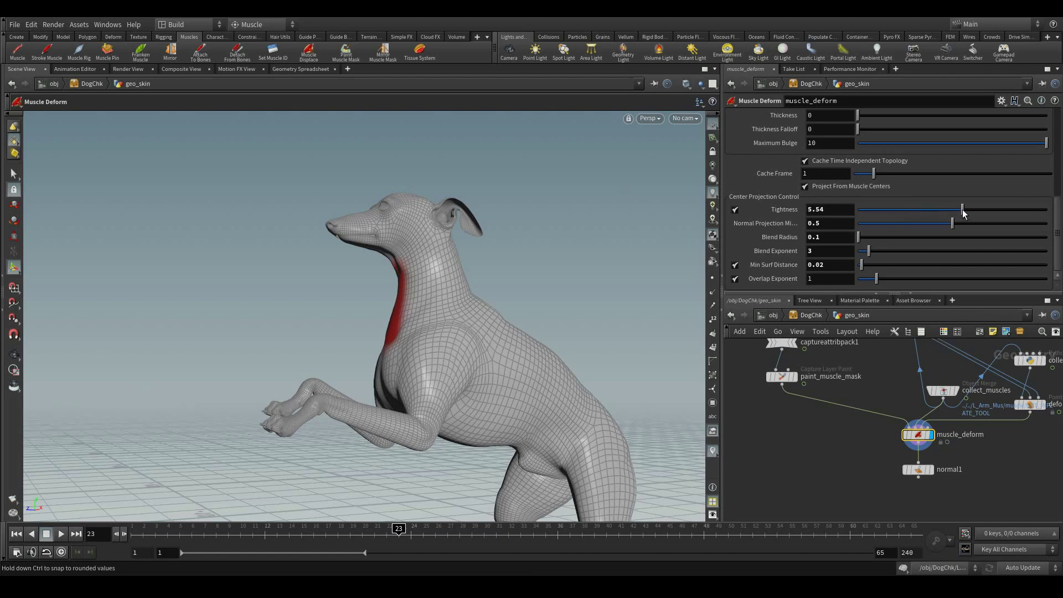
key("Escape")
right_click_drag(539, 218, 669, 258)
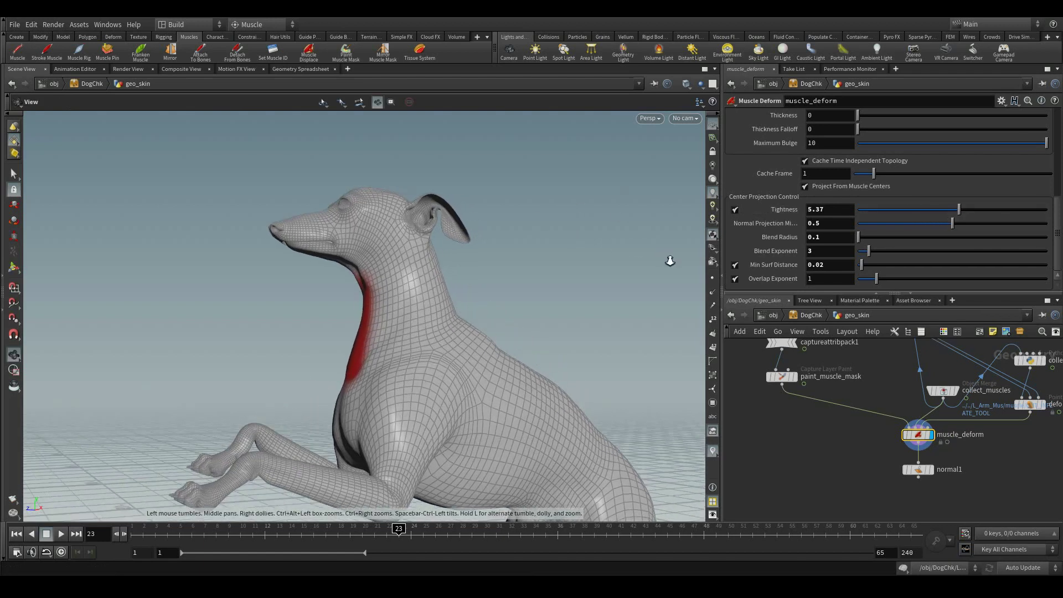
left_click_drag(512, 246, 560, 260)
key("ctrl+z")
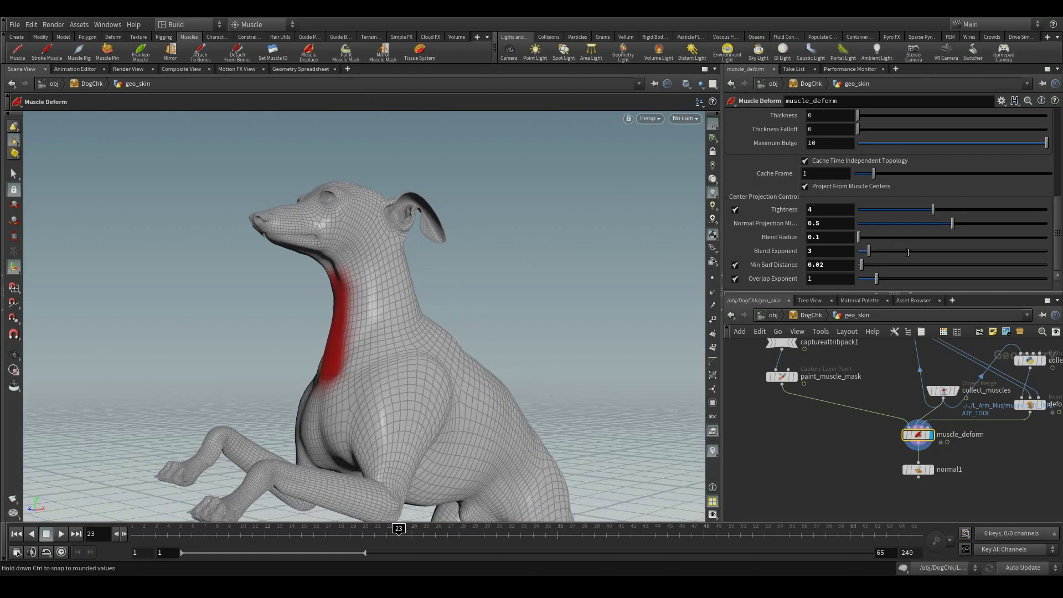
Set the center projection Tightness to 5.66 and scrub through the animation to check the skin deformation
left_click_drag(931, 213, 968, 210)
scroll(480, 282, "down", 1)
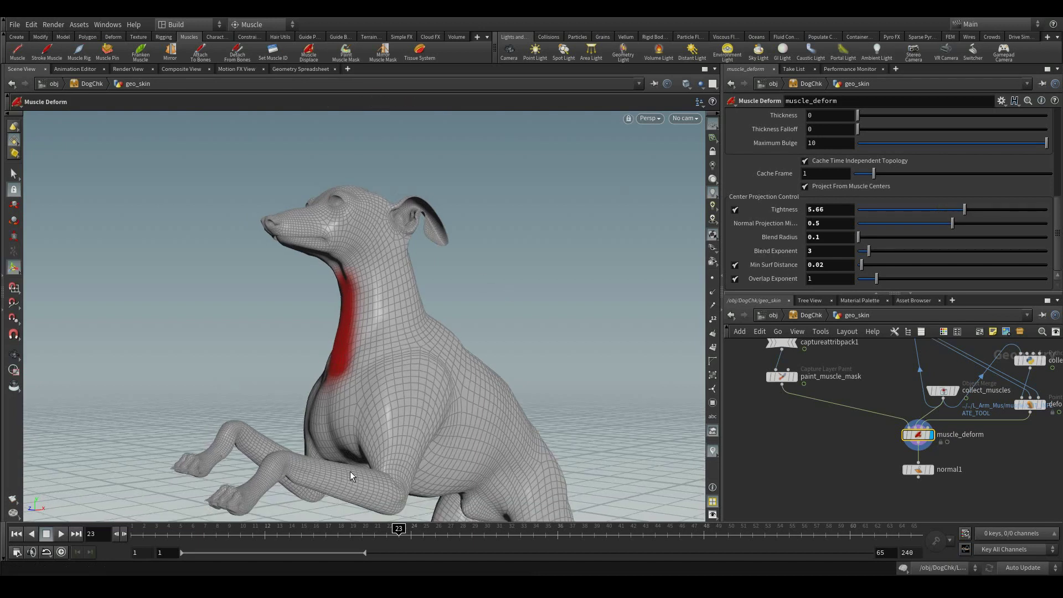
left_click_drag(477, 528, 849, 533)
middle_click_drag(480, 244, 479, 239, "alt")
Return to the DogChk level at frame 1 and look at the dog through PreviewCam
left_click_drag(479, 239, 692, 565)
left_click_drag(692, 565, 952, 564)
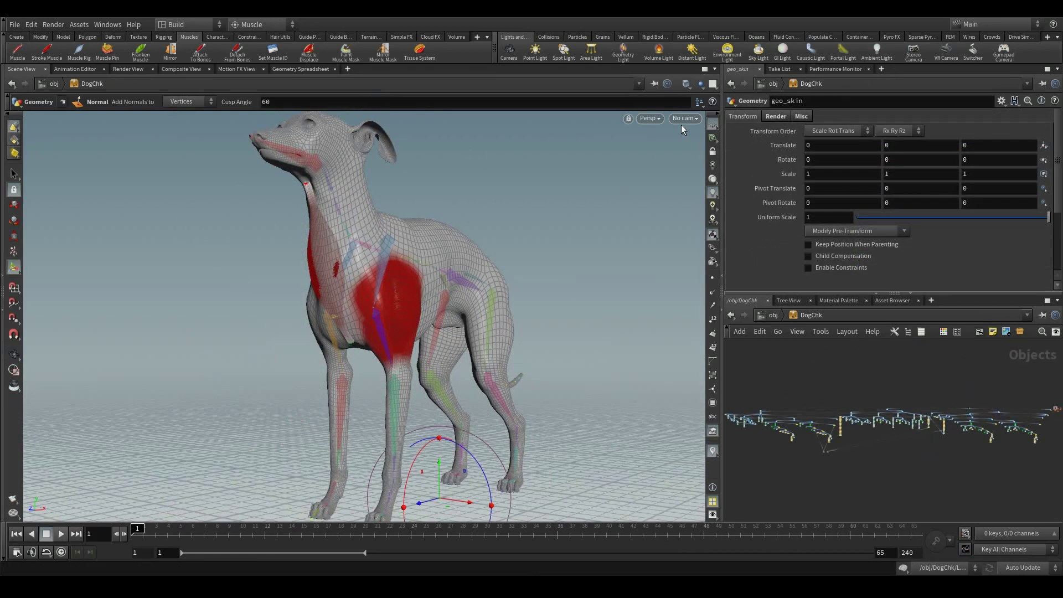
left_click(676, 118)
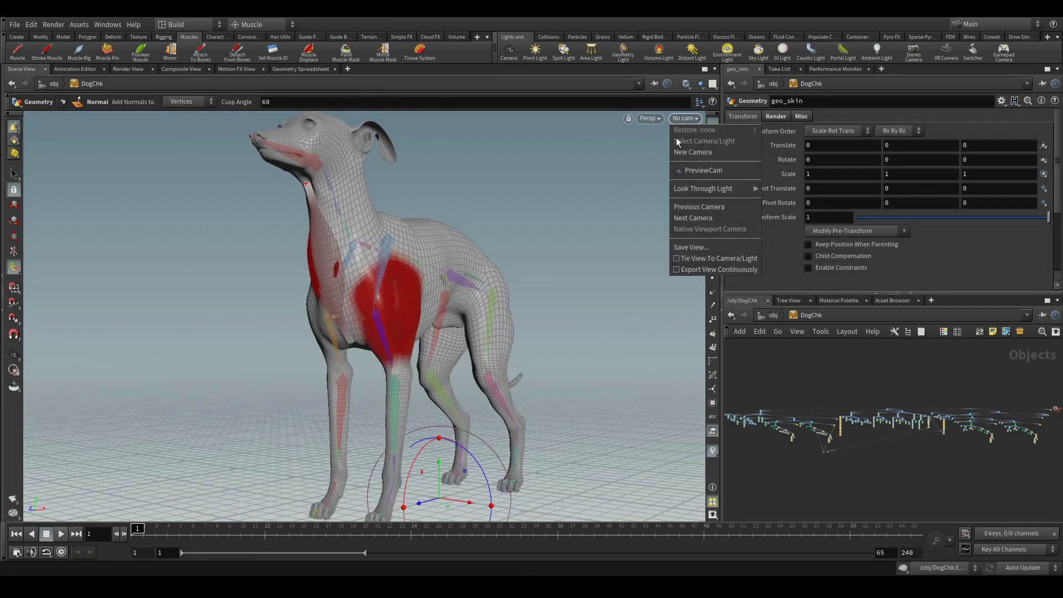
left_click(696, 172)
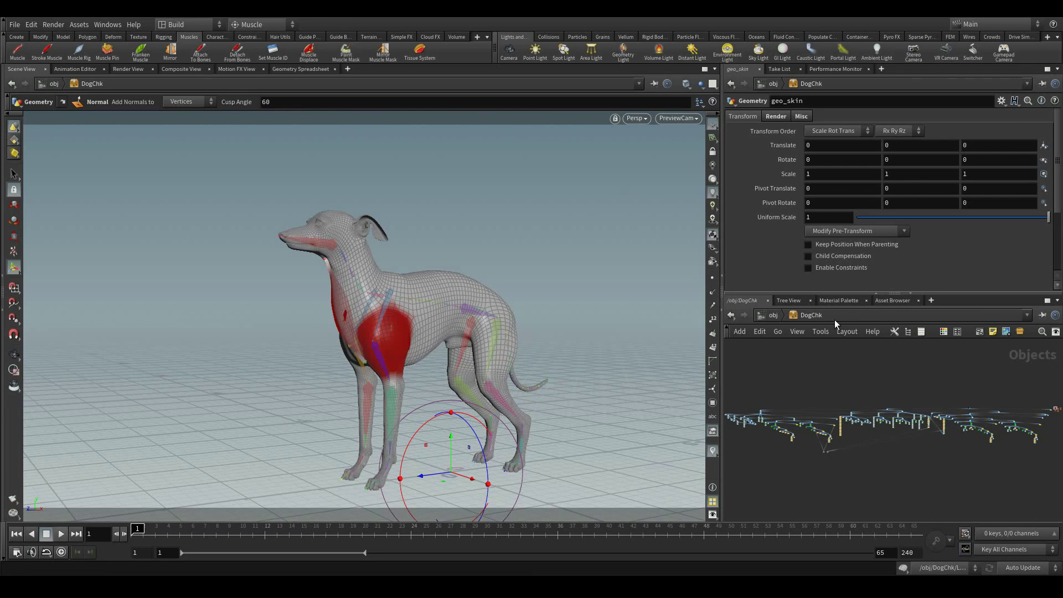
Go up to the object level and set Bone Display All to OFF in the Root parameters of DogChk
left_click(773, 315)
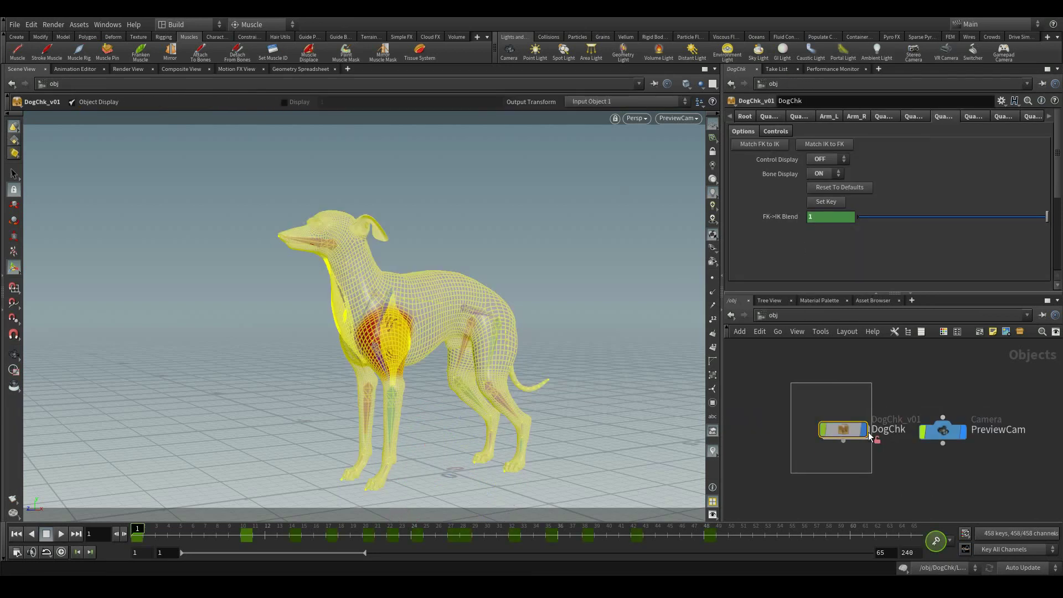
left_click(744, 117)
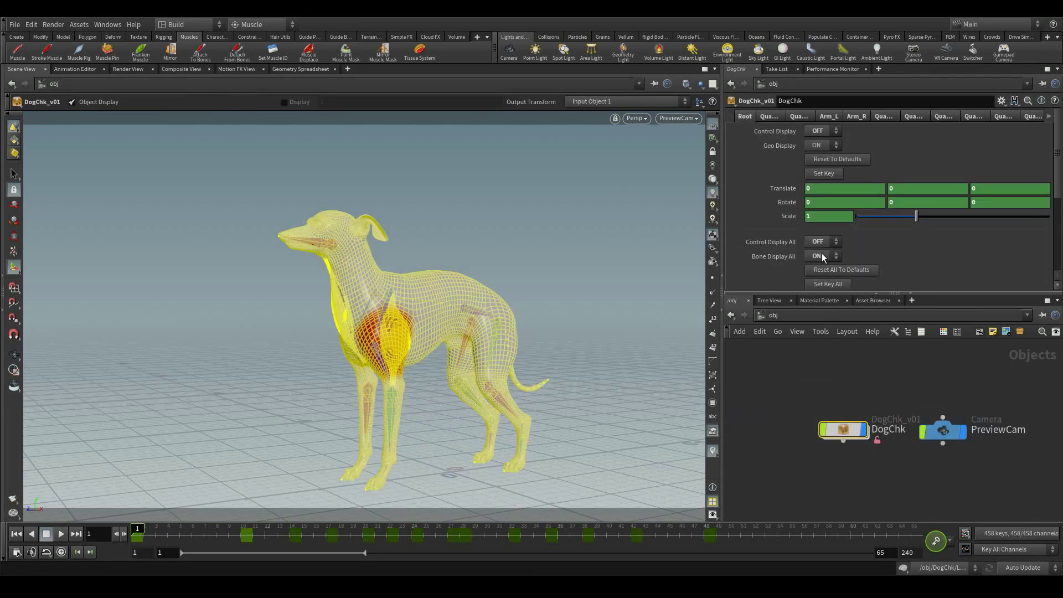
left_click(822, 255)
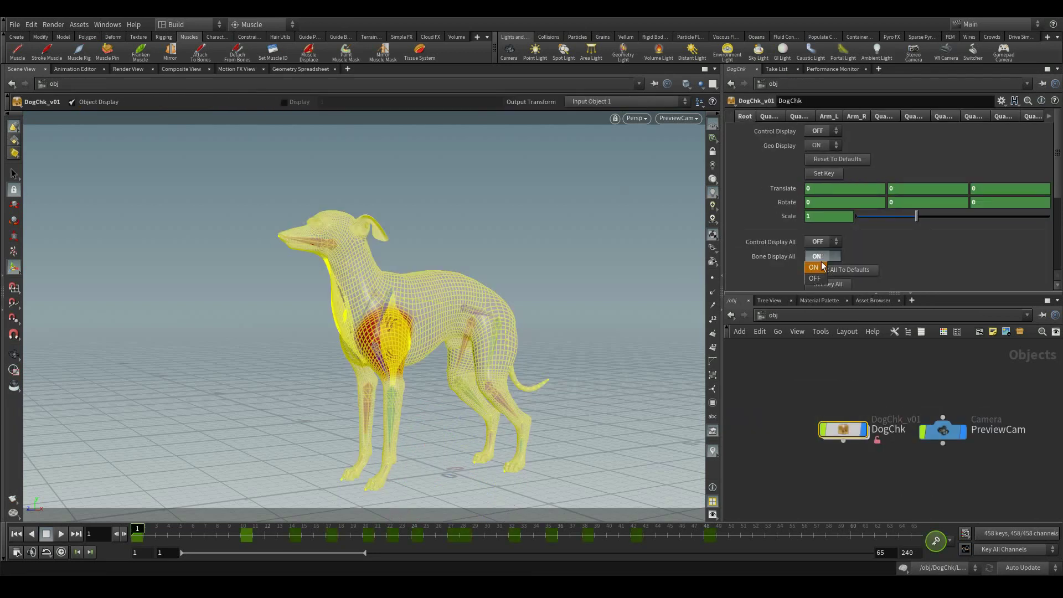
left_click(773, 390)
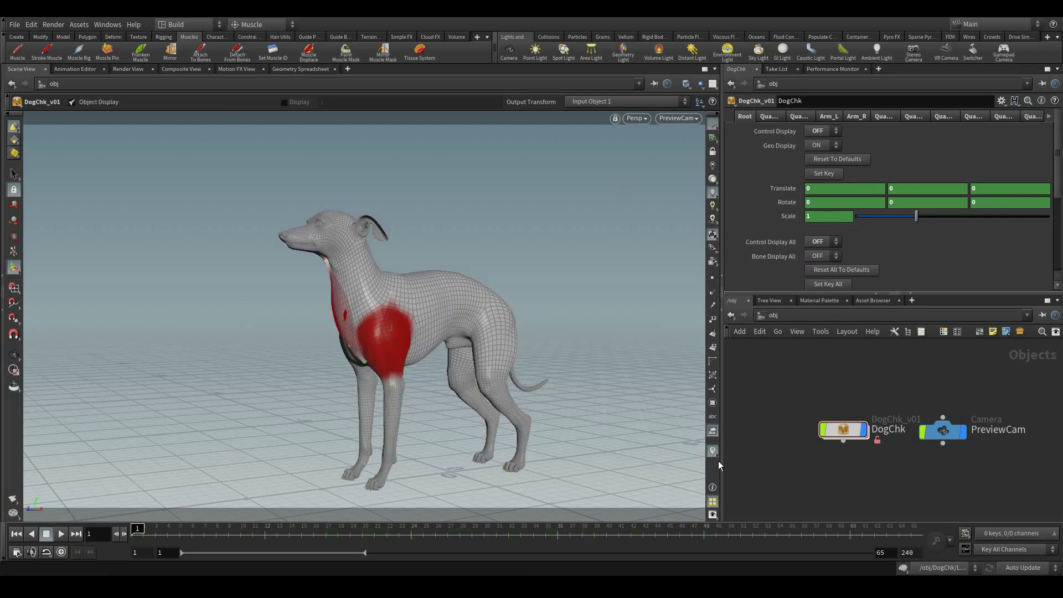
Hide the neck and arm muscle objects inside DogChk and return to the object level
double_click(825, 426)
left_click_drag(805, 459, 812, 447)
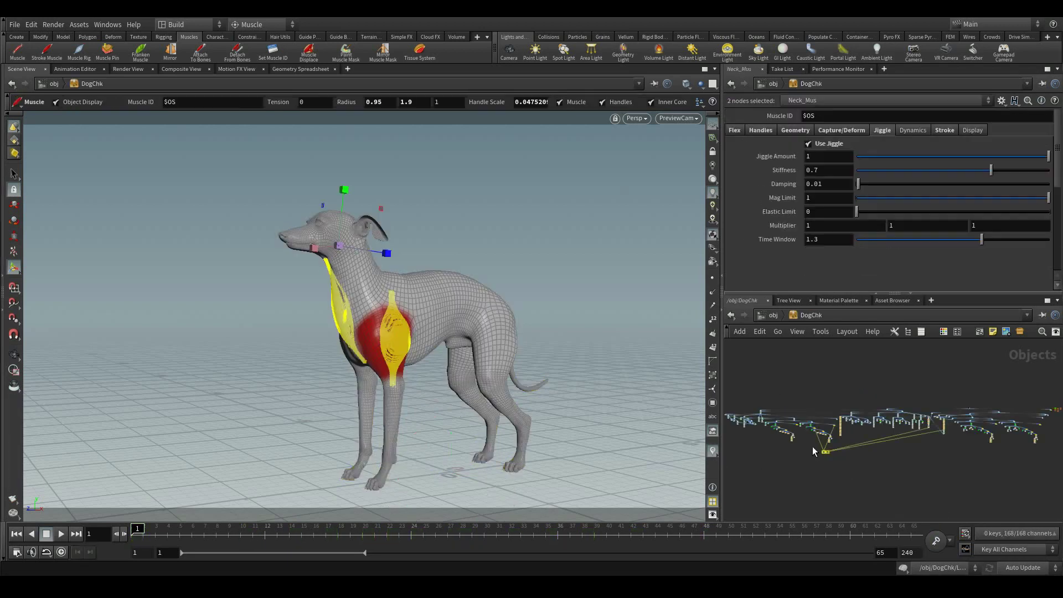
left_click(845, 490)
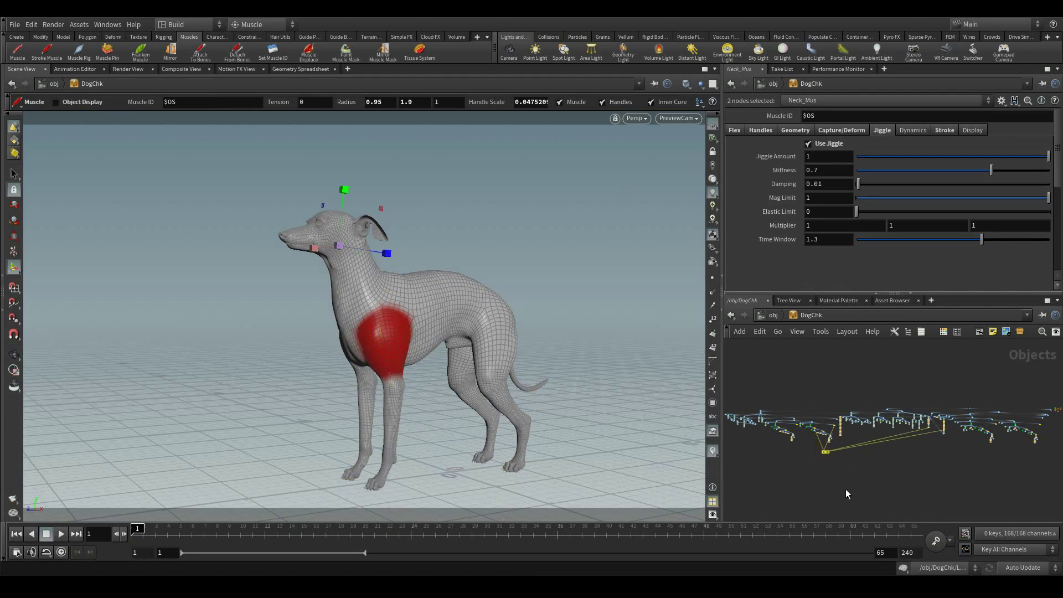
left_click(774, 315)
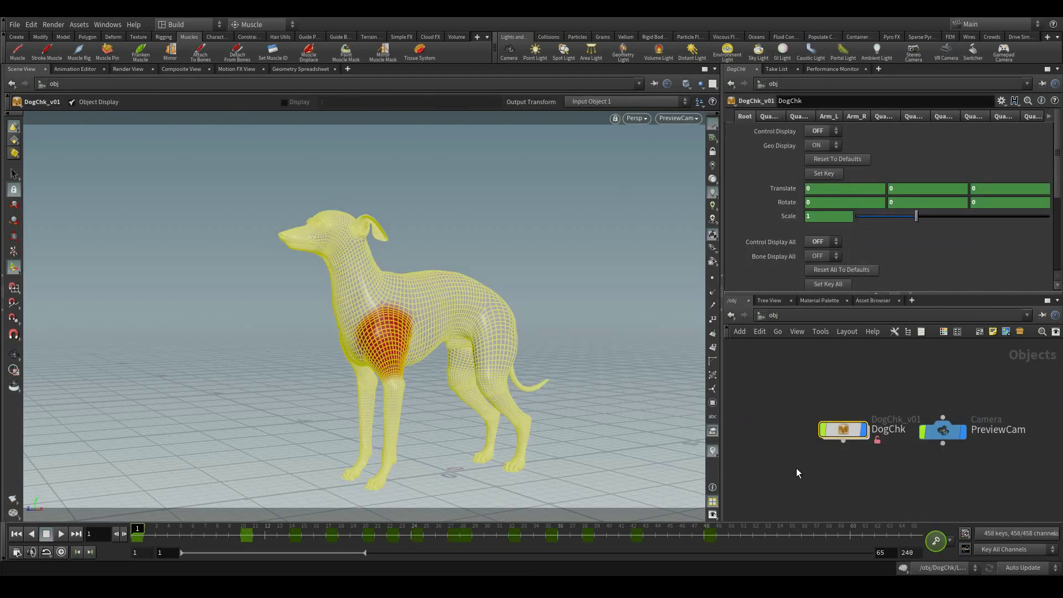
Generate a flipbook of frames 1 to 65 from the PreviewCam view, and review its playback in MPlay before closing it
right_click(14, 512)
left_click(35, 510)
left_click(170, 560)
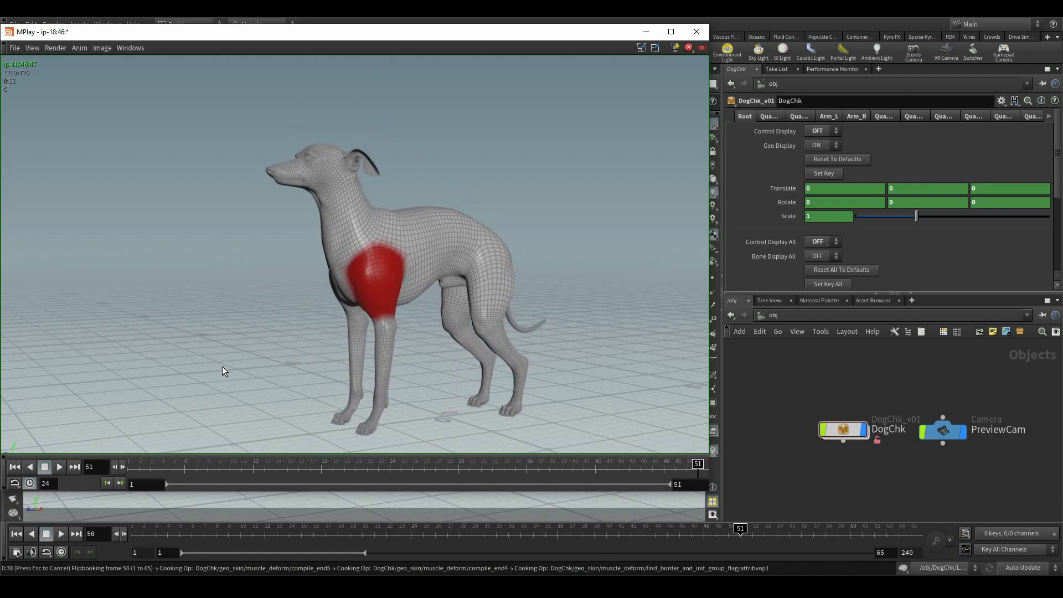
left_click(59, 466)
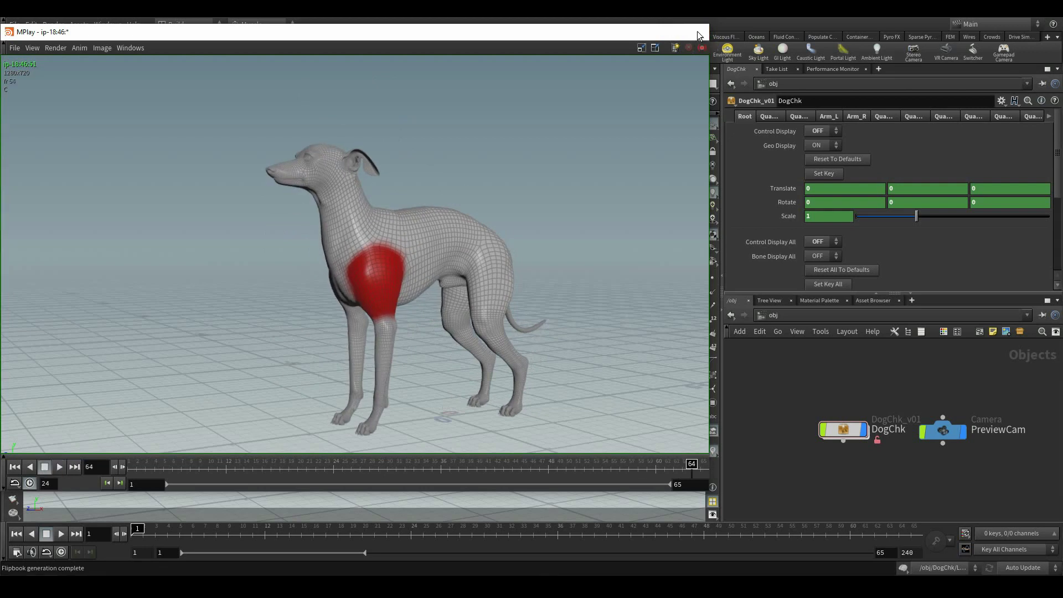
left_click(697, 31)
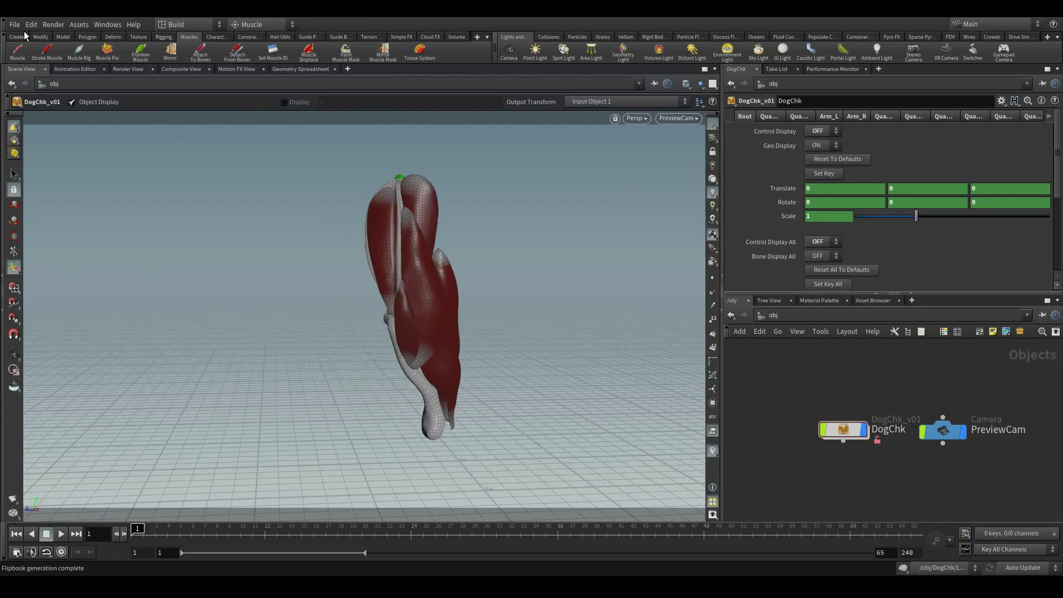